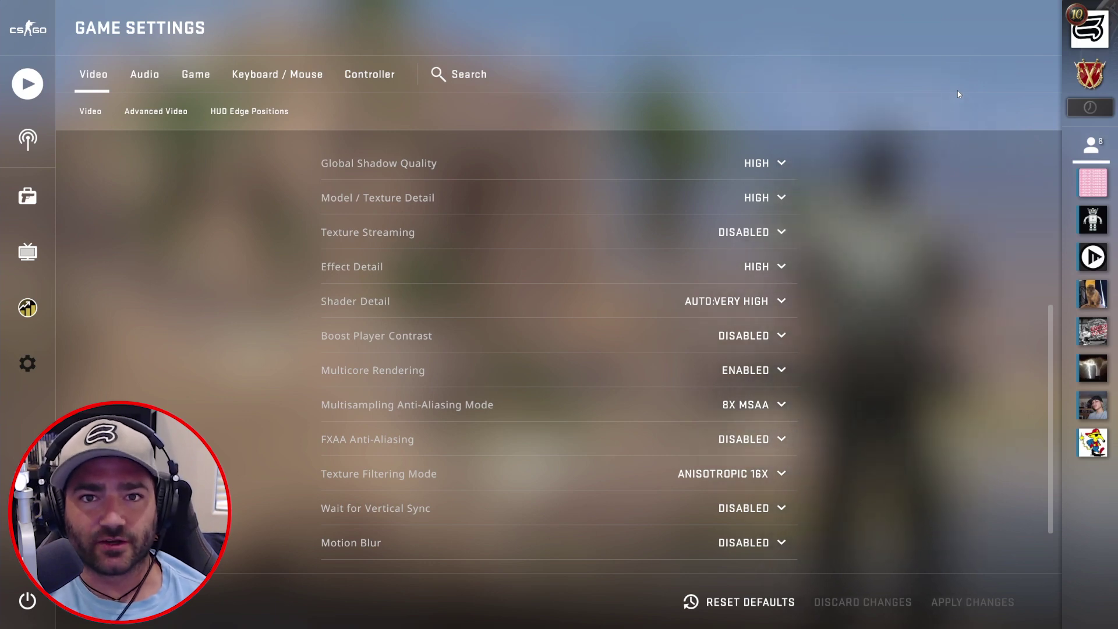
Leave Global Shadow, Model/Texture and Effect Detail at High, and set Shader Detail to Very High.
scroll(972, 306, up, 1)
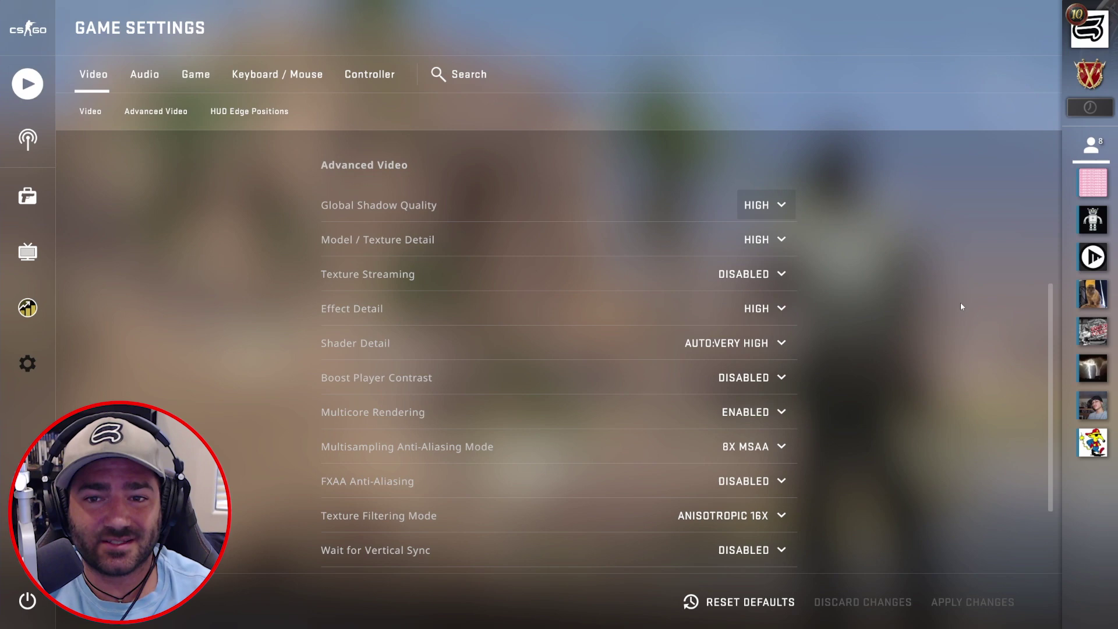
scroll(963, 315, down, 1)
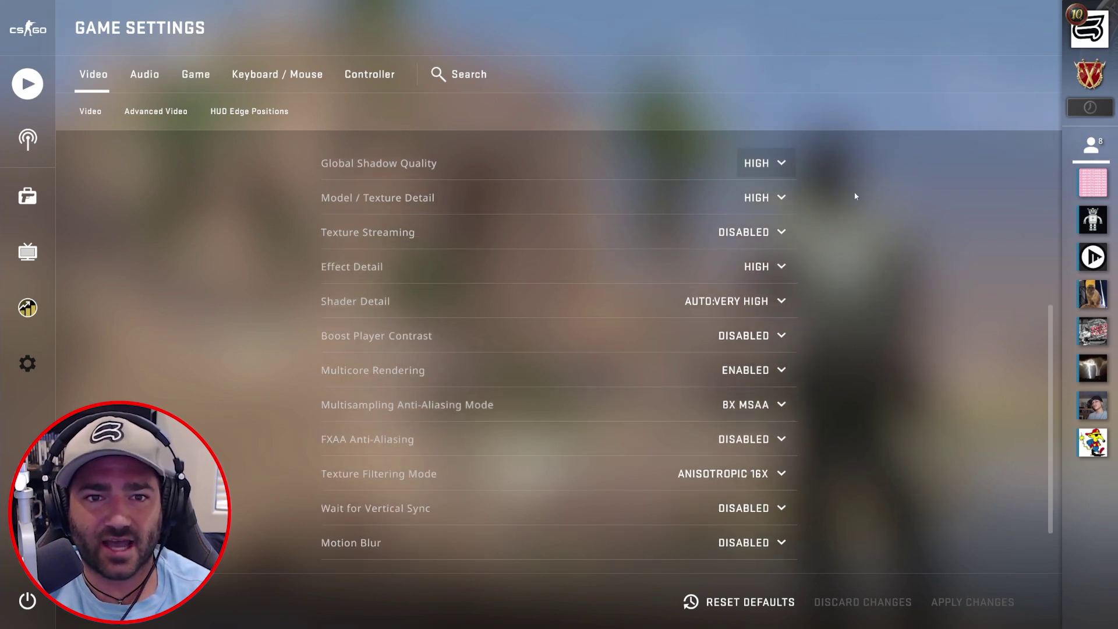
click(783, 163)
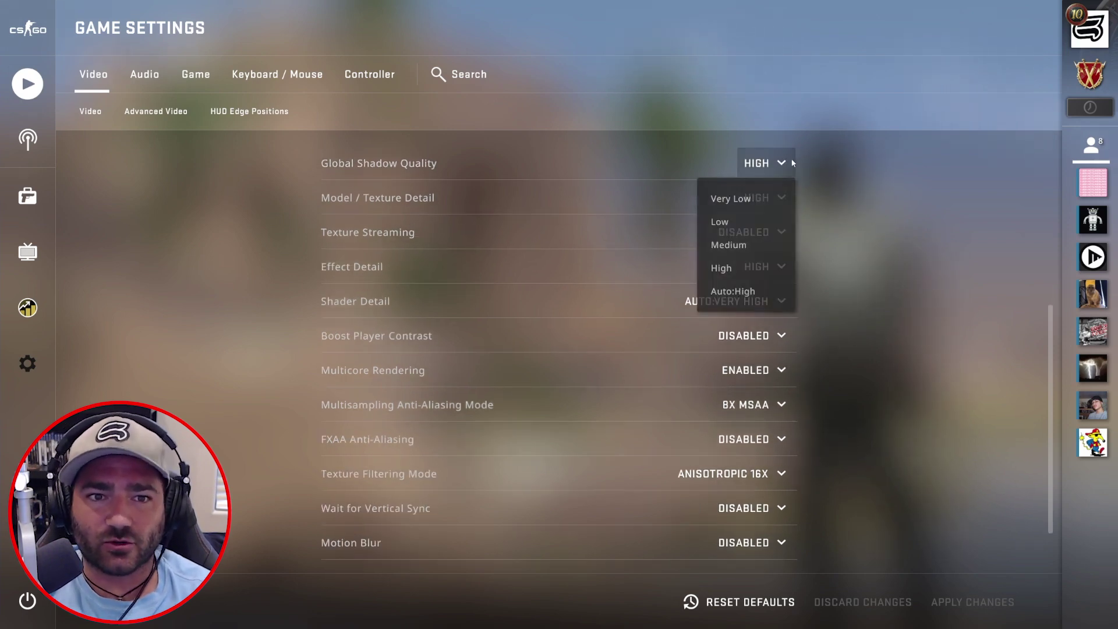
click(926, 190)
click(776, 197)
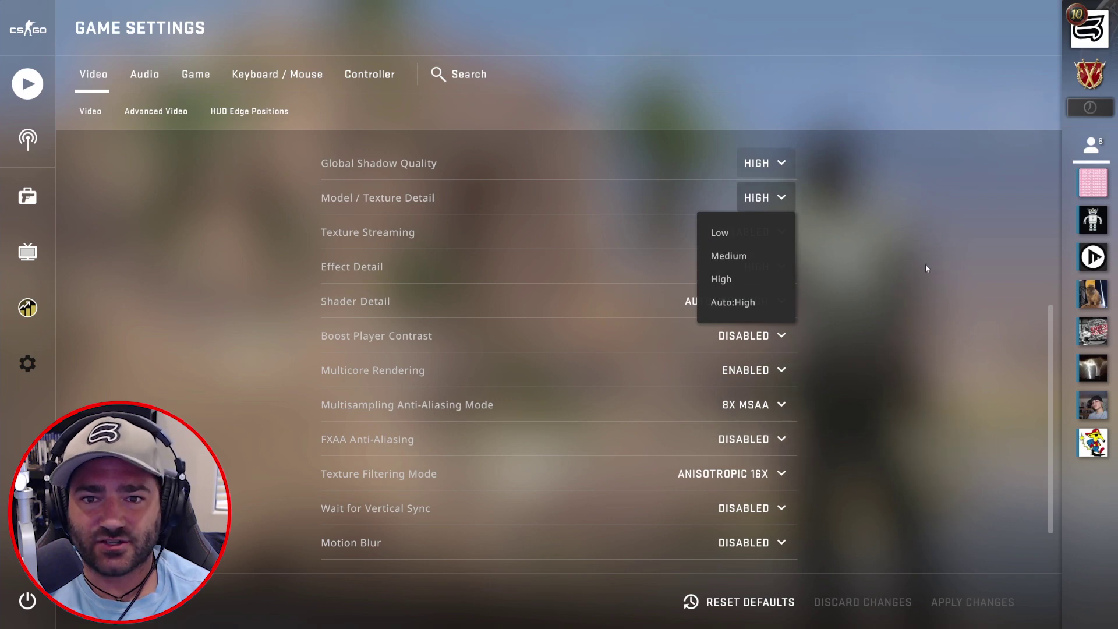
click(925, 264)
mouse_move(774, 235)
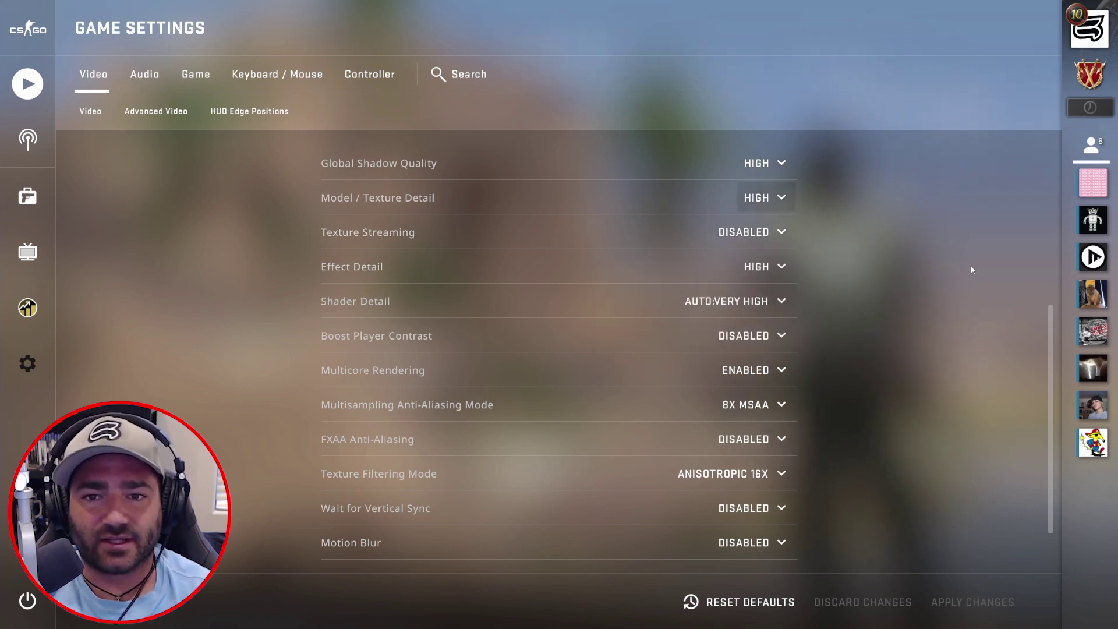
scroll(855, 289, down, 2)
click(783, 227)
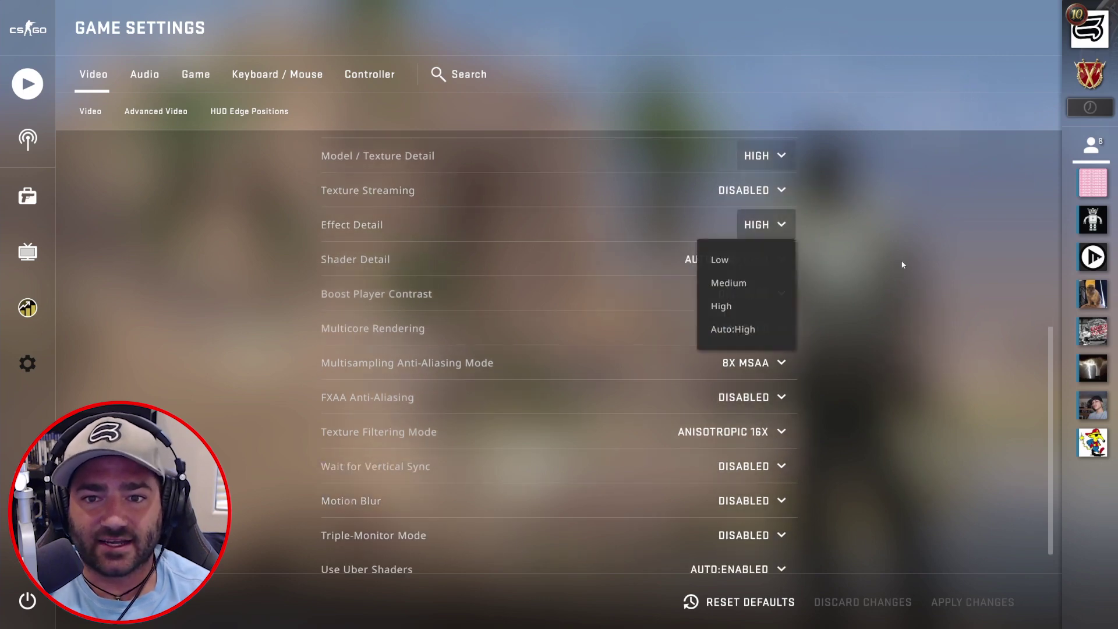
click(864, 300)
click(780, 259)
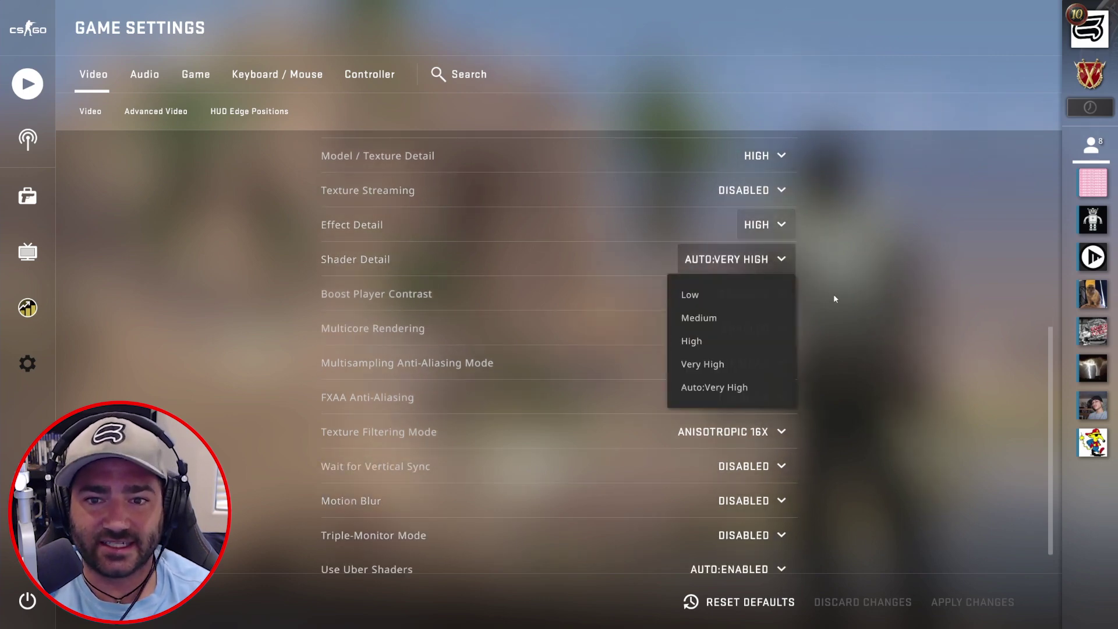
click(715, 365)
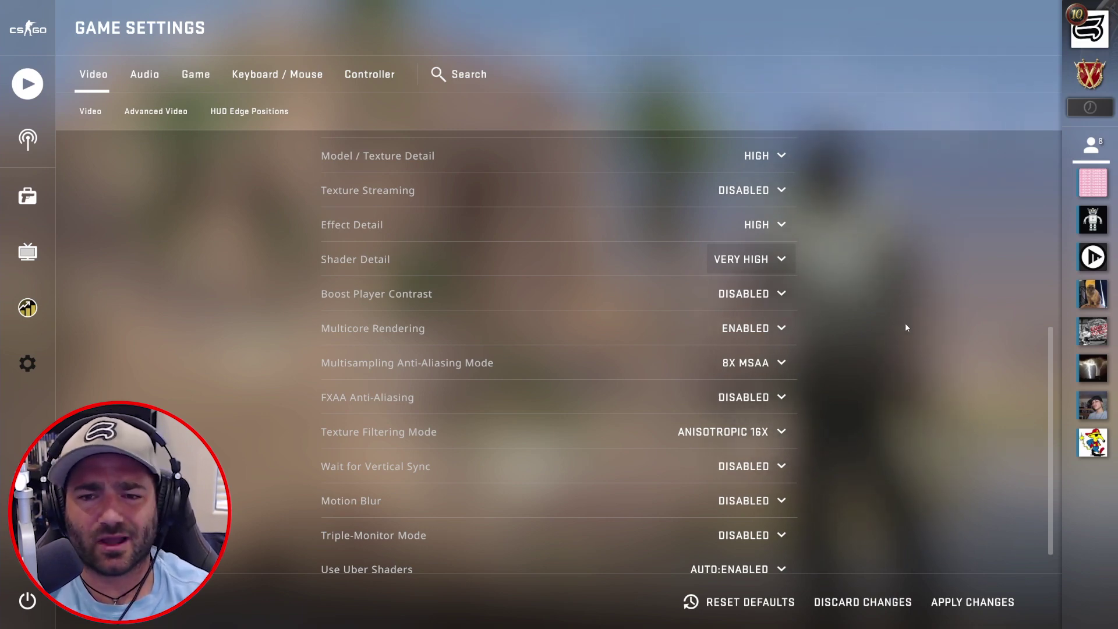
Keep 8X MSAA anti-aliasing and set FXAA Anti-Aliasing to Enabled.
scroll(848, 324, down, 1)
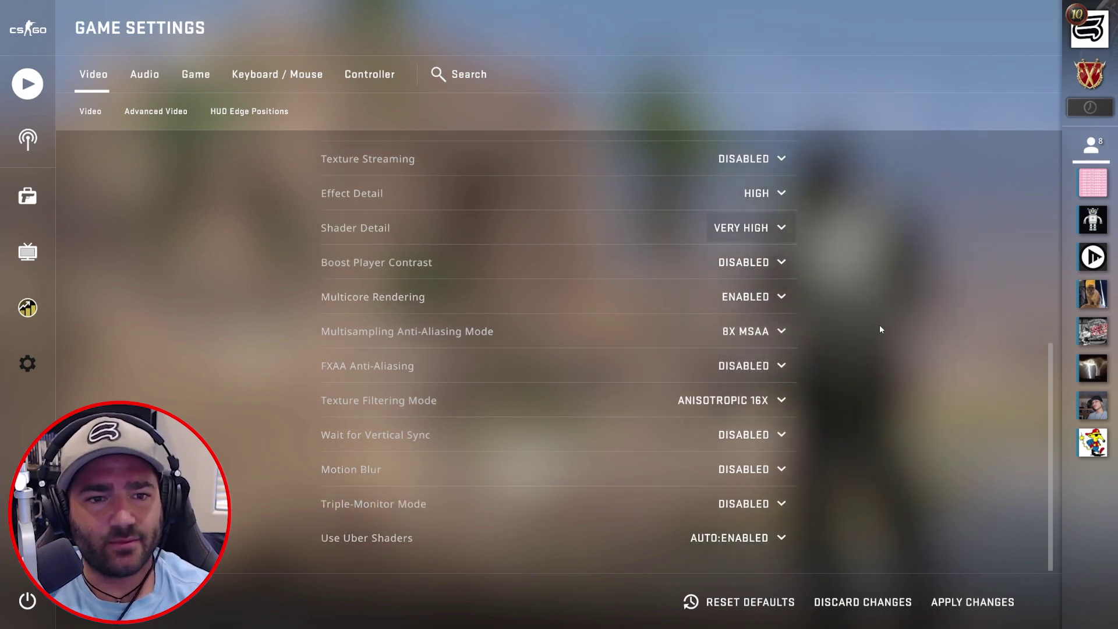
click(784, 343)
click(963, 407)
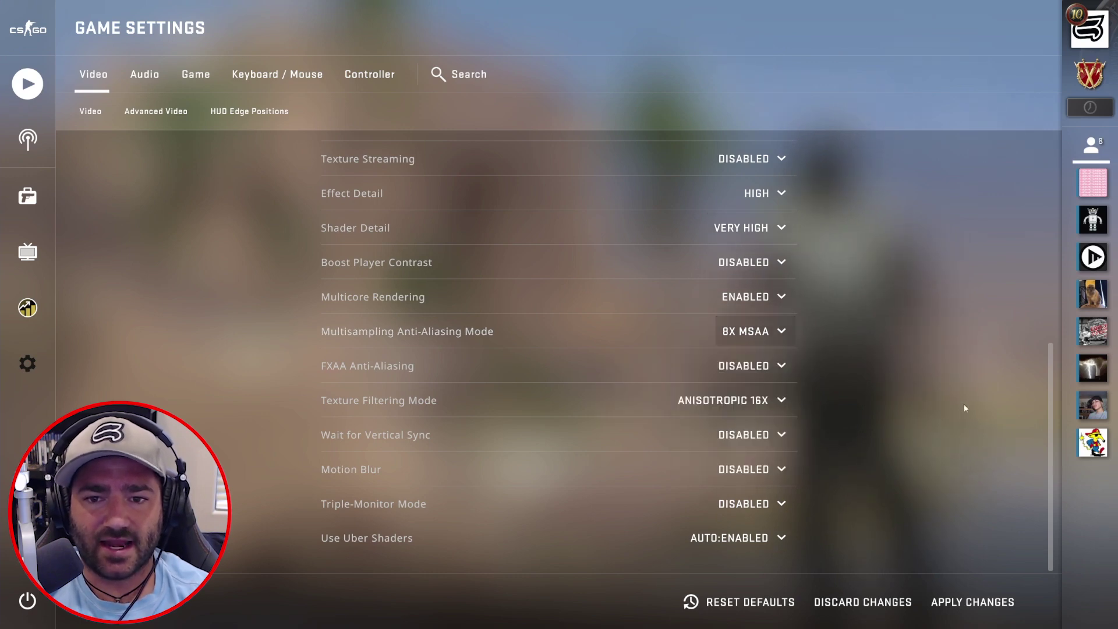
click(770, 368)
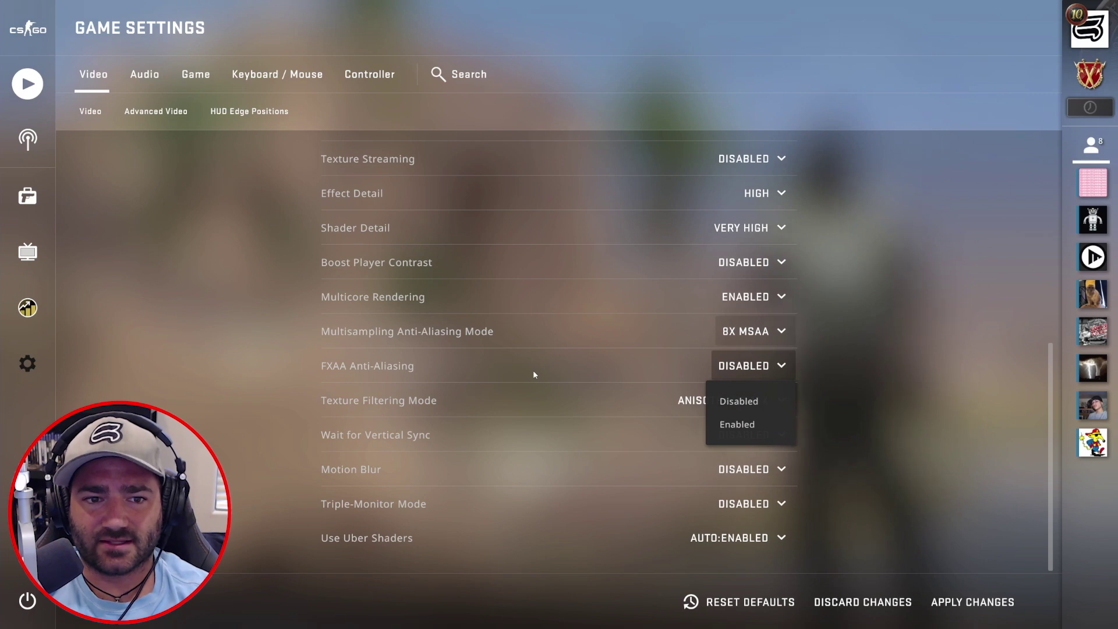
click(765, 431)
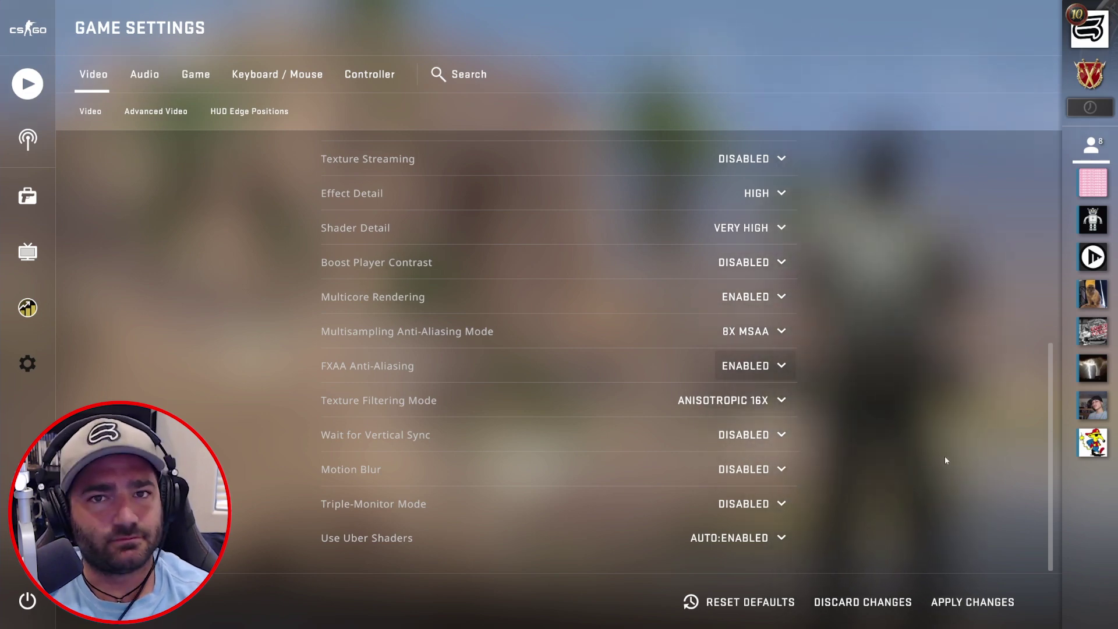
Keep Anisotropic 16X filtering and Uber Shaders at Auto:Enabled, then apply the video changes.
click(783, 402)
click(739, 553)
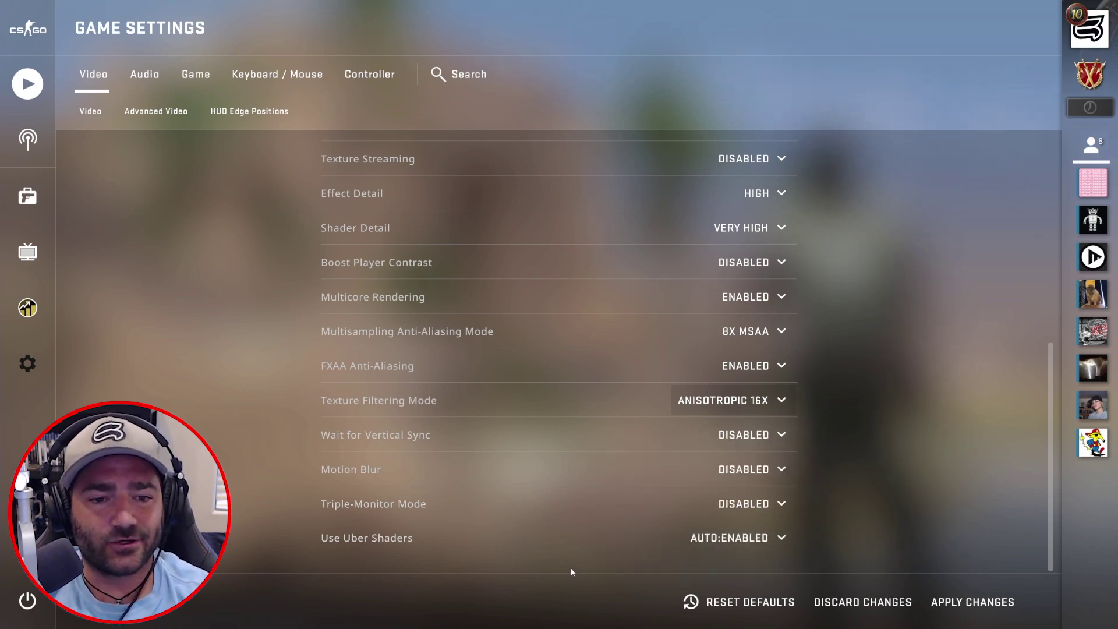
click(786, 538)
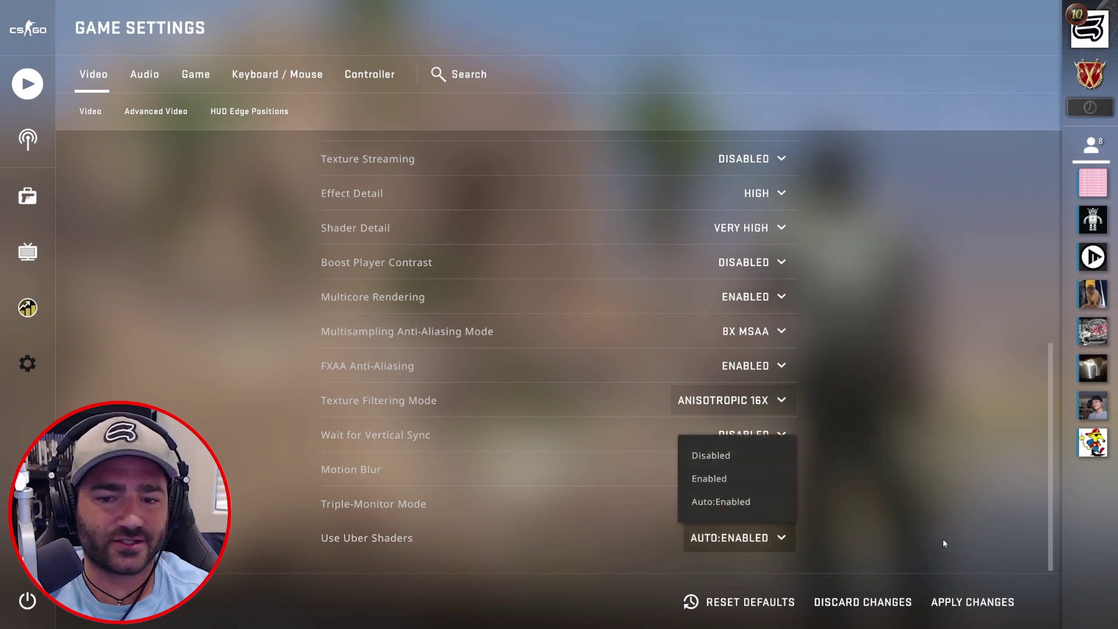
click(847, 518)
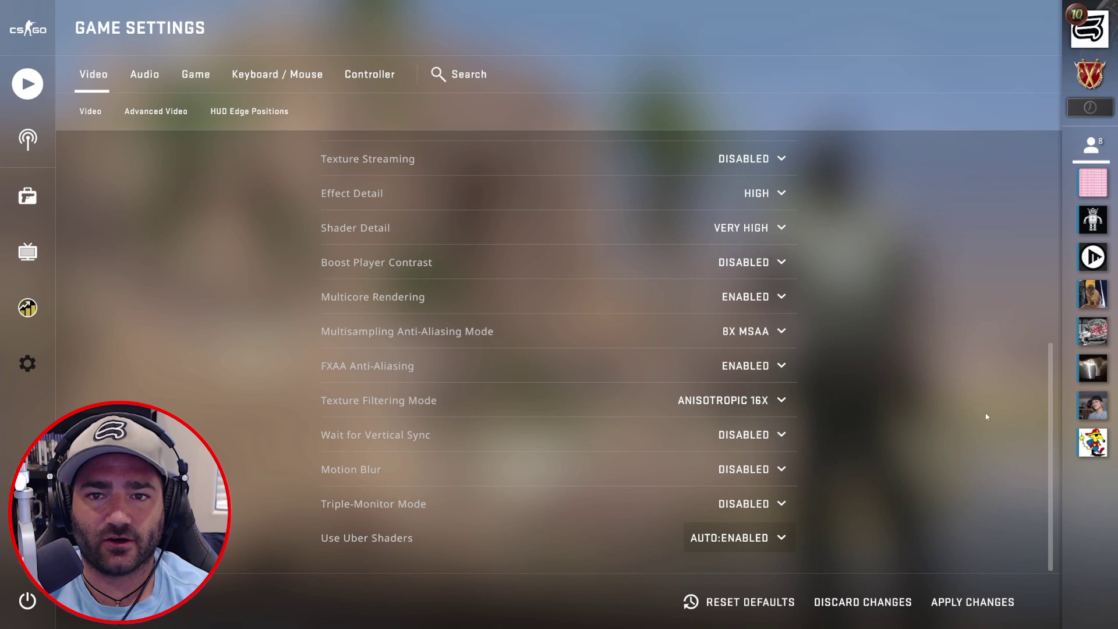
click(966, 595)
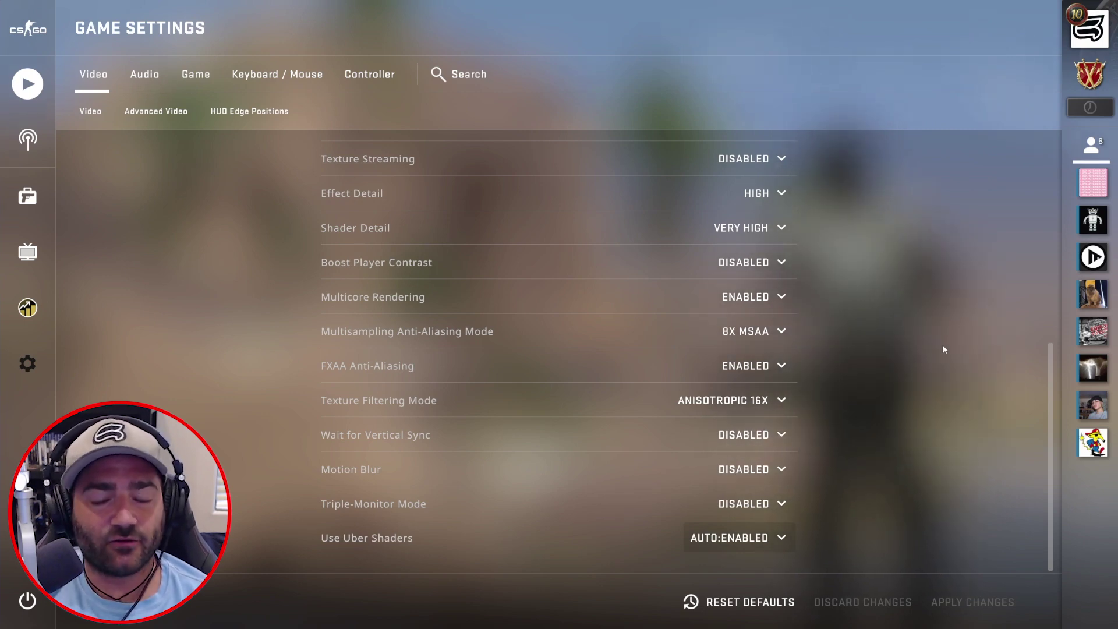
Switch from CS:GO to the VEGAS Pro project with the gameplay clip and audio.
scroll(942, 346, up, 3)
scroll(943, 349, down, 2)
scroll(943, 349, down, 1)
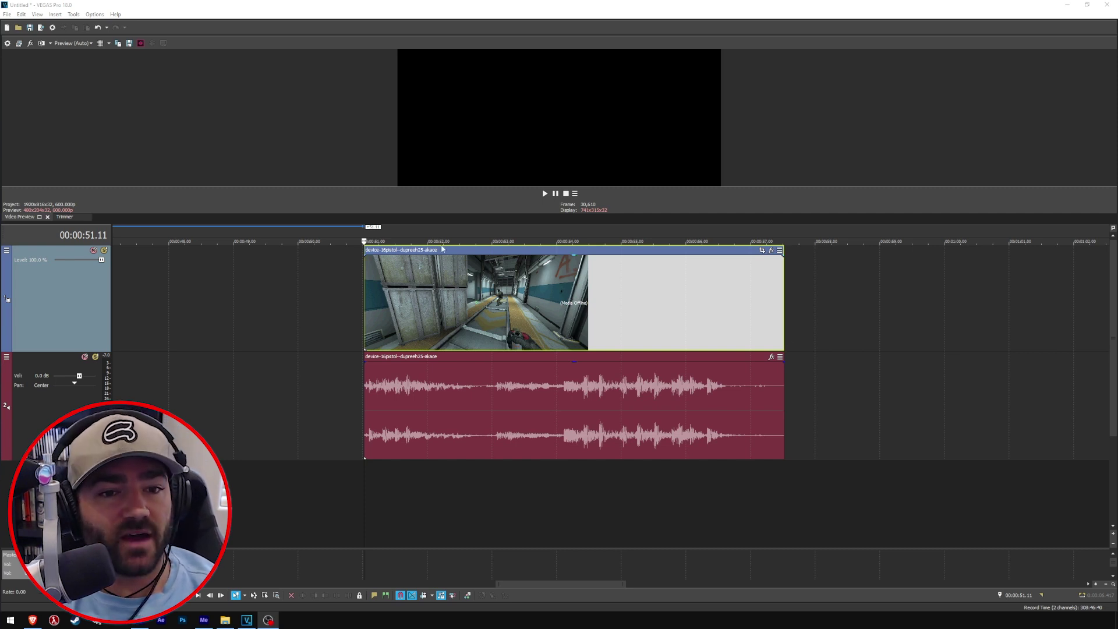
Scrub the gameplay preview, then open File > Render As.
drag(452, 233, 785, 246)
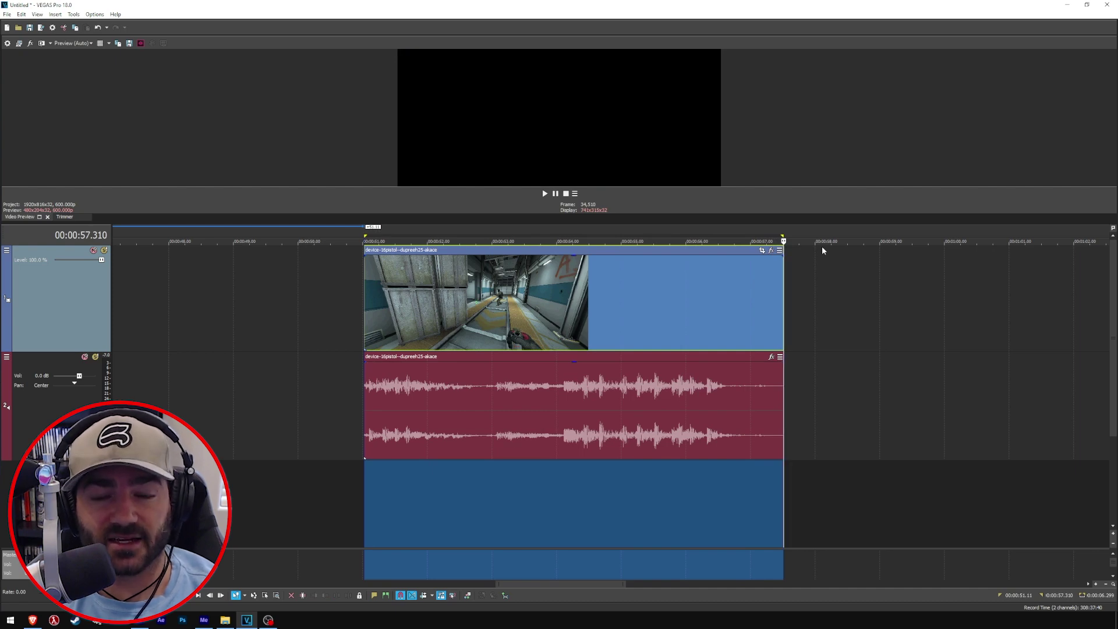
click(6, 14)
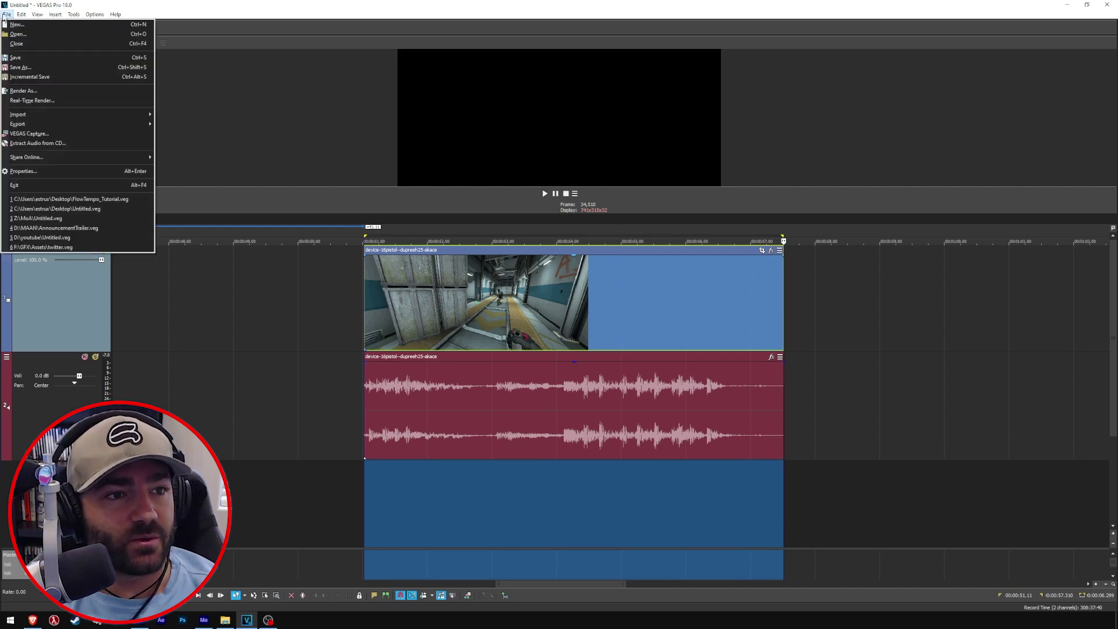
click(23, 91)
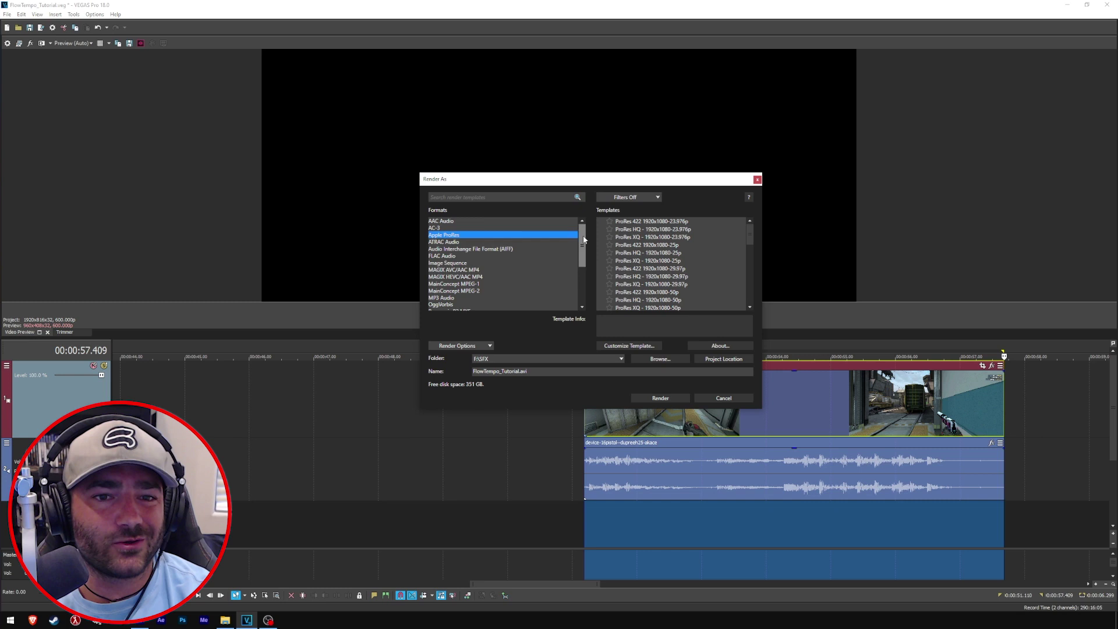
Select Apple ProRes, pick ProRes 422 1920x1080-23.976p and open Customize Template.
drag(584, 239, 581, 207)
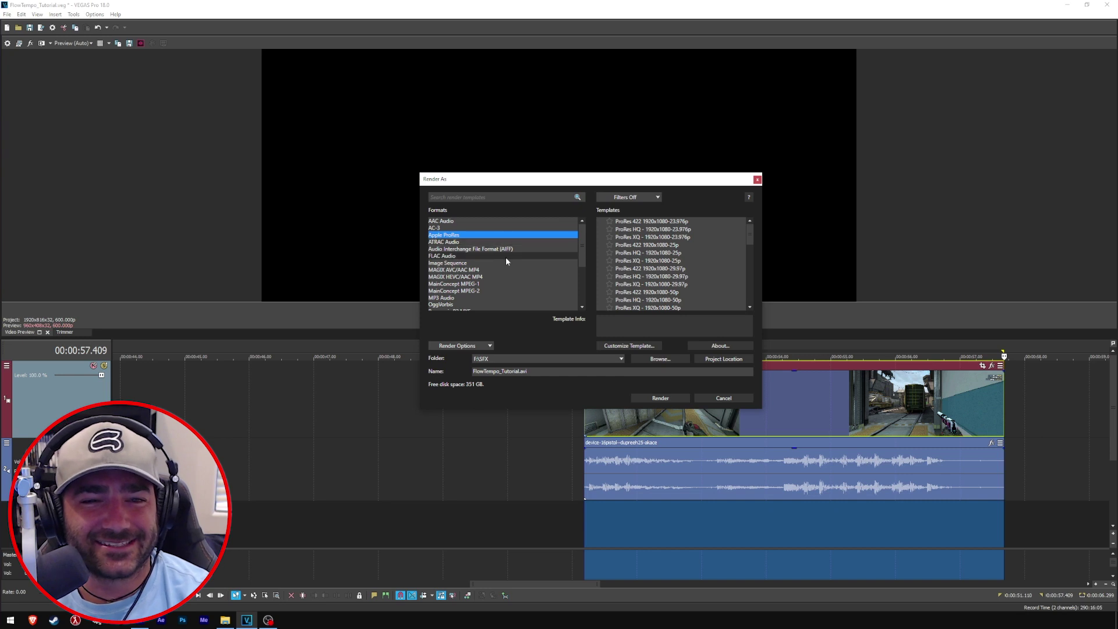
click(510, 243)
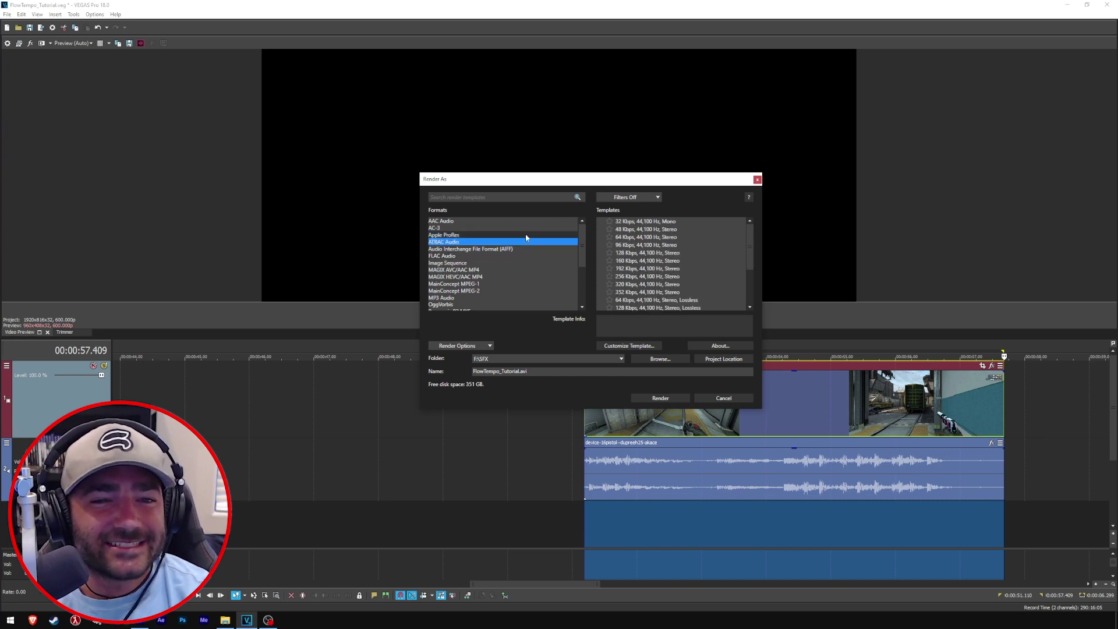
click(525, 235)
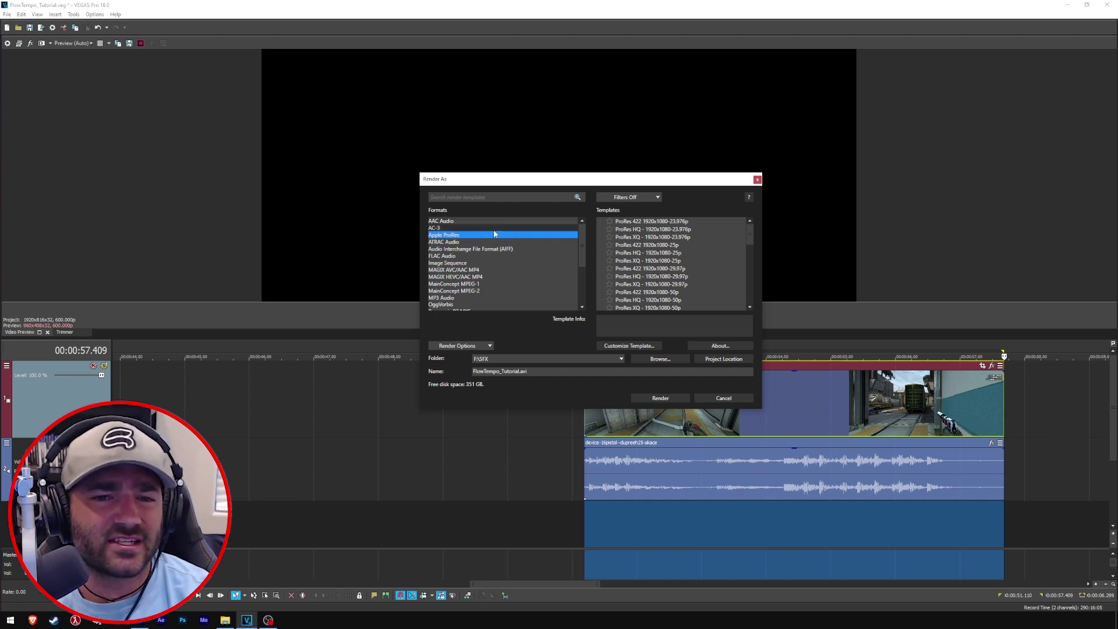
scroll(681, 259, down, 5)
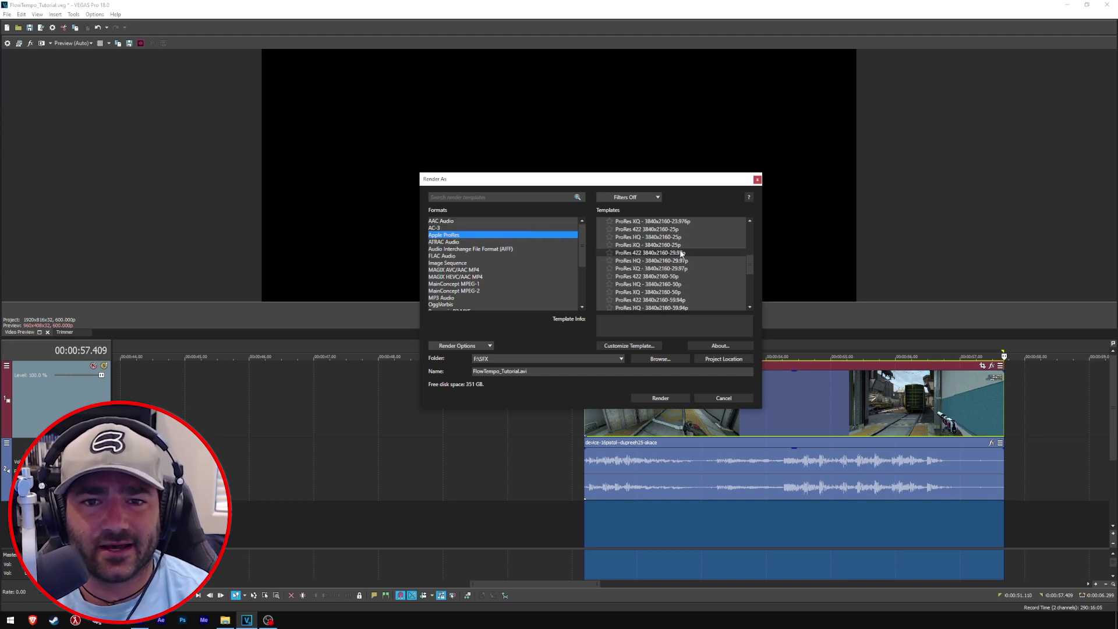
scroll(693, 265, up, 5)
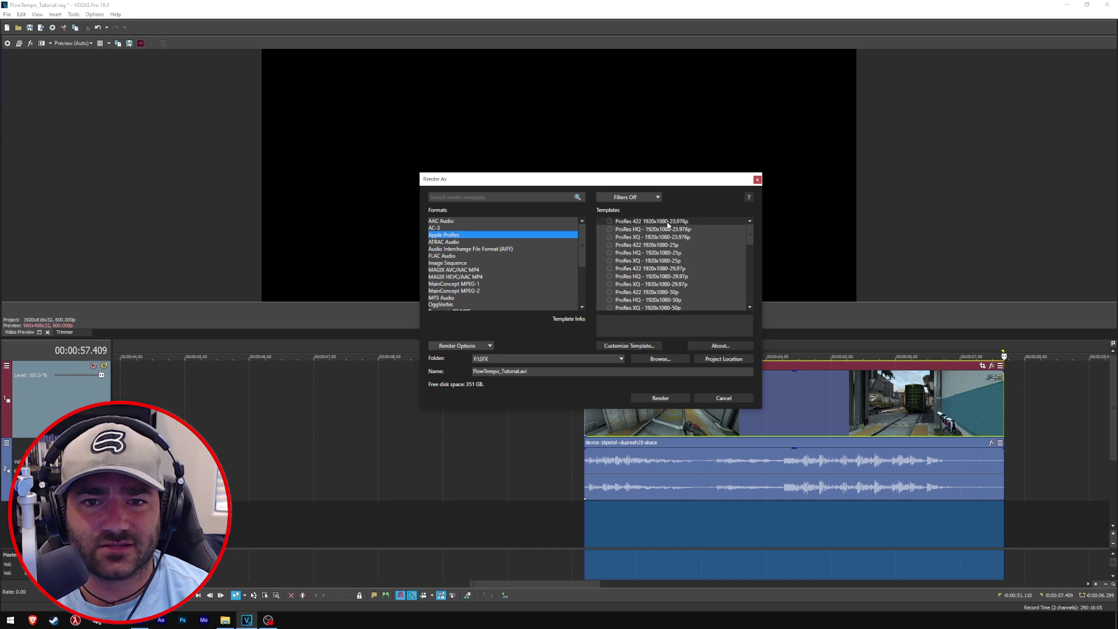
click(666, 223)
click(637, 347)
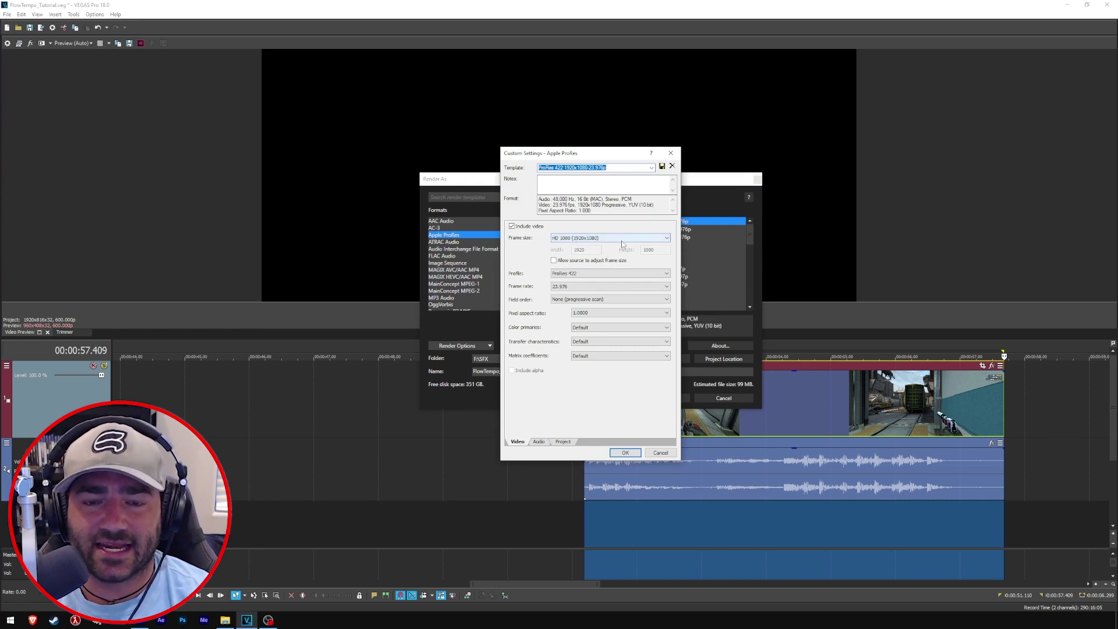
Set a custom frame size of 3840 x 2160.
click(622, 239)
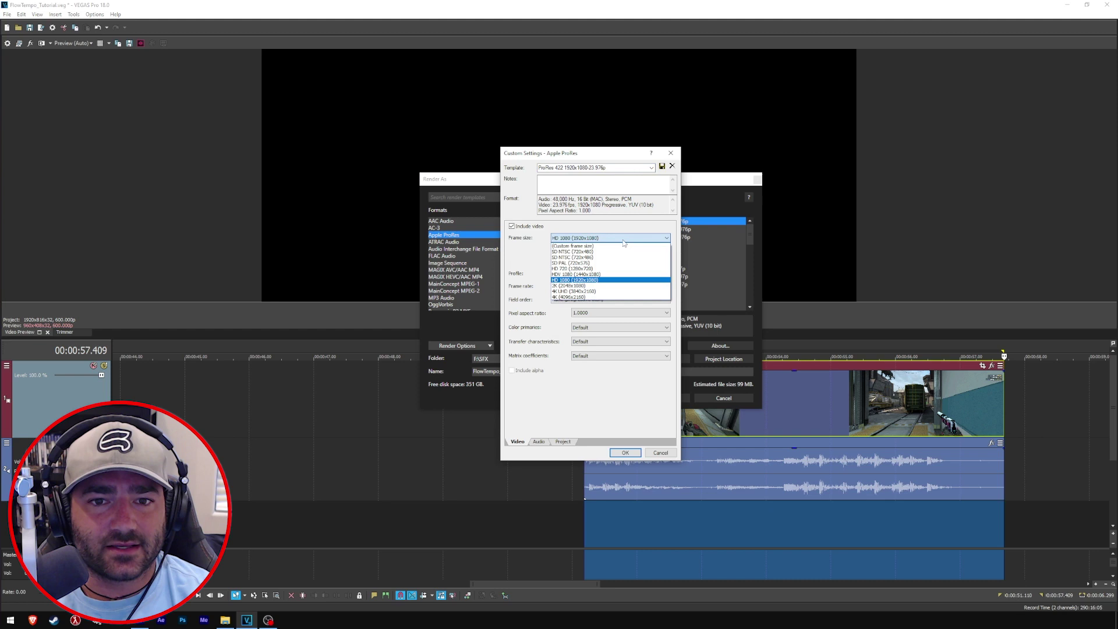
click(620, 246)
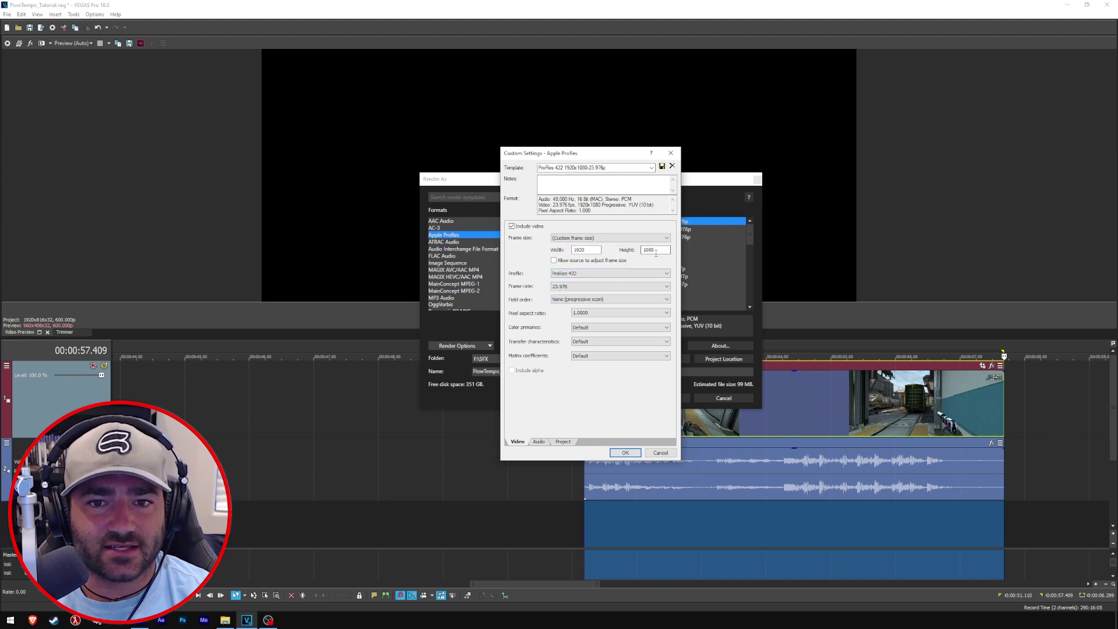
double_click(655, 251)
text(81)
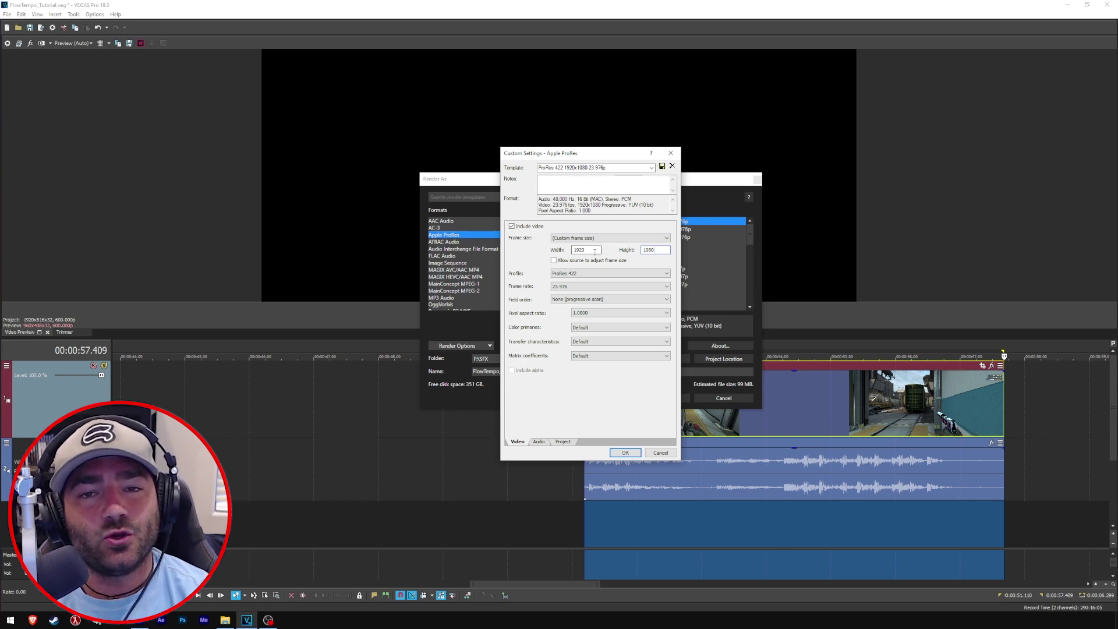
click(591, 239)
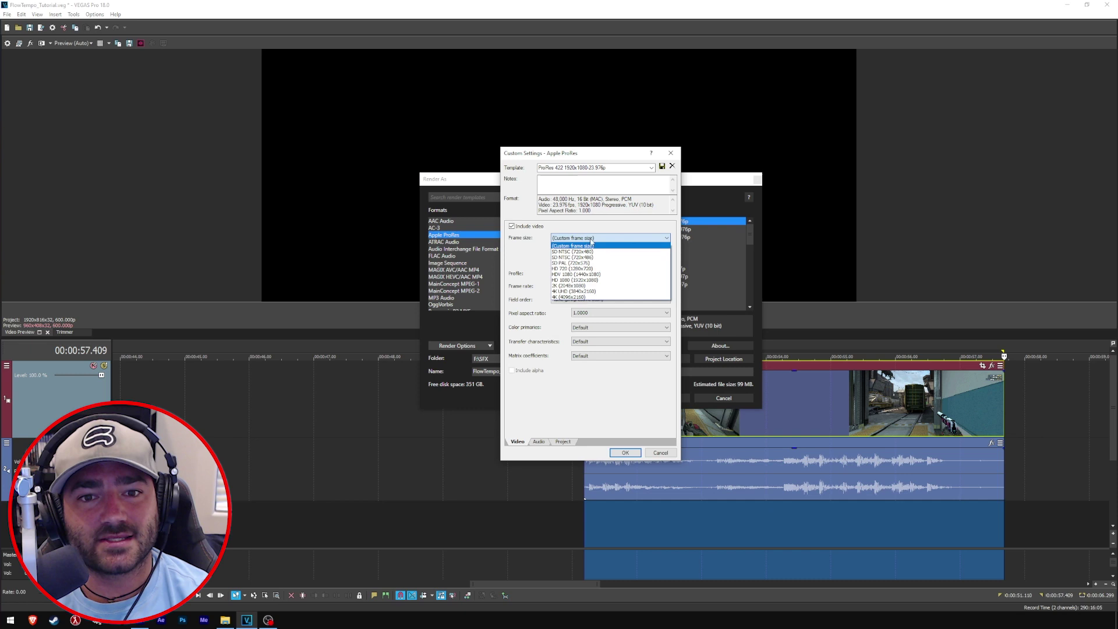
click(589, 245)
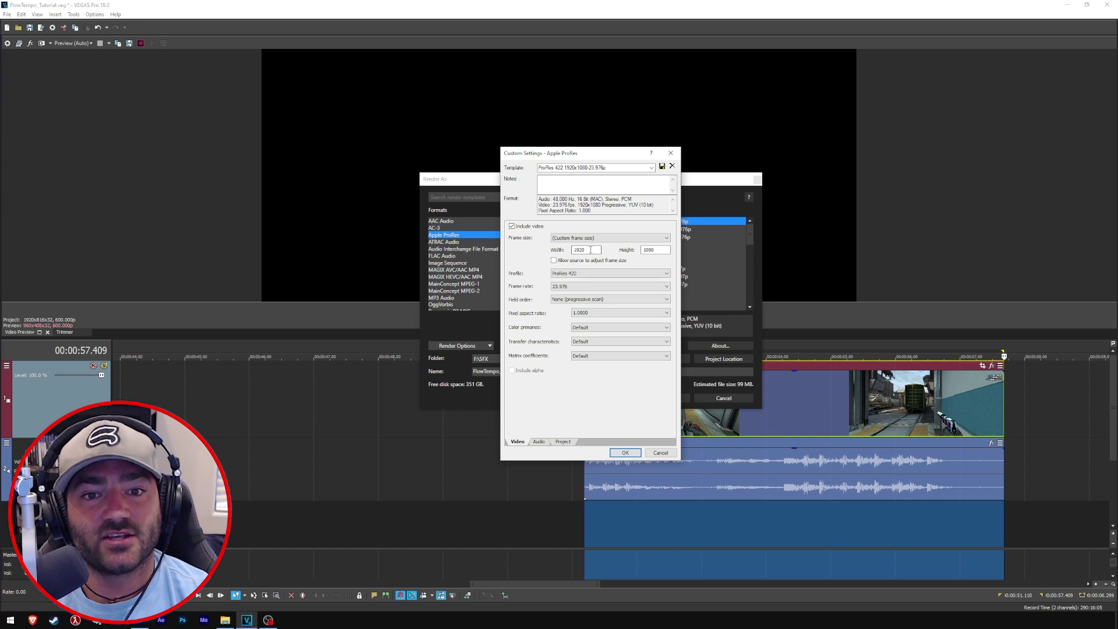
double_click(590, 250)
text(3854)
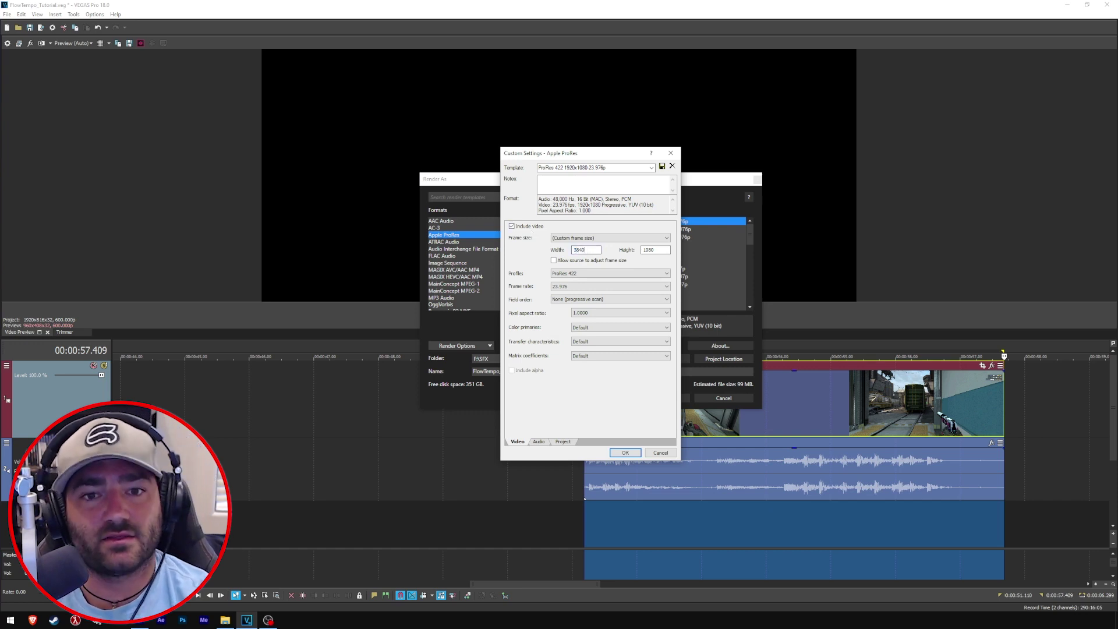
key(Tab)
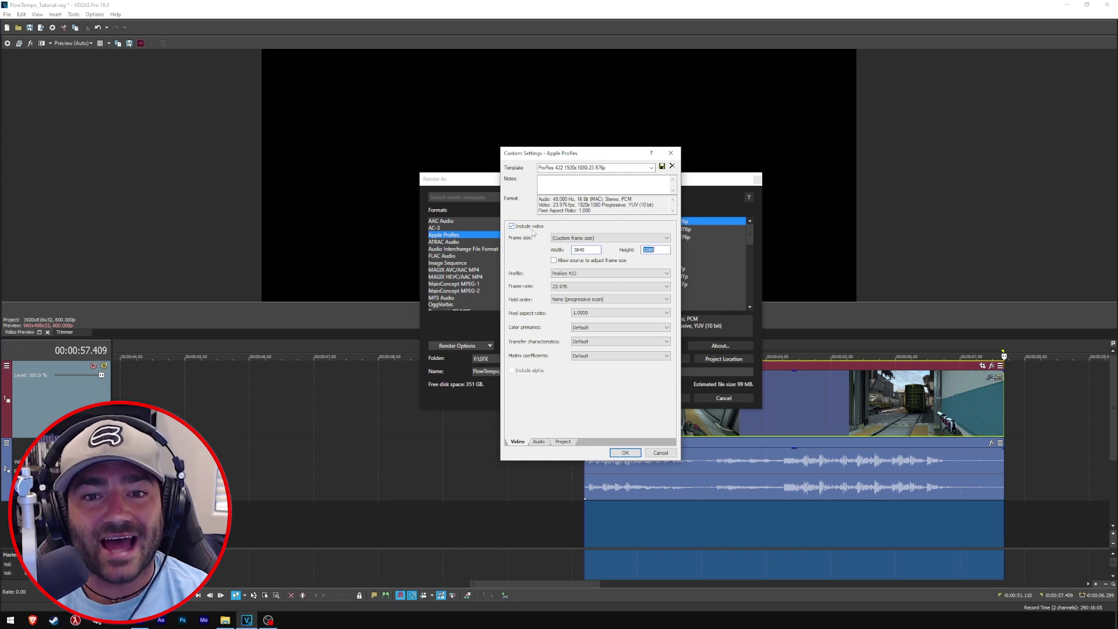
text(216)
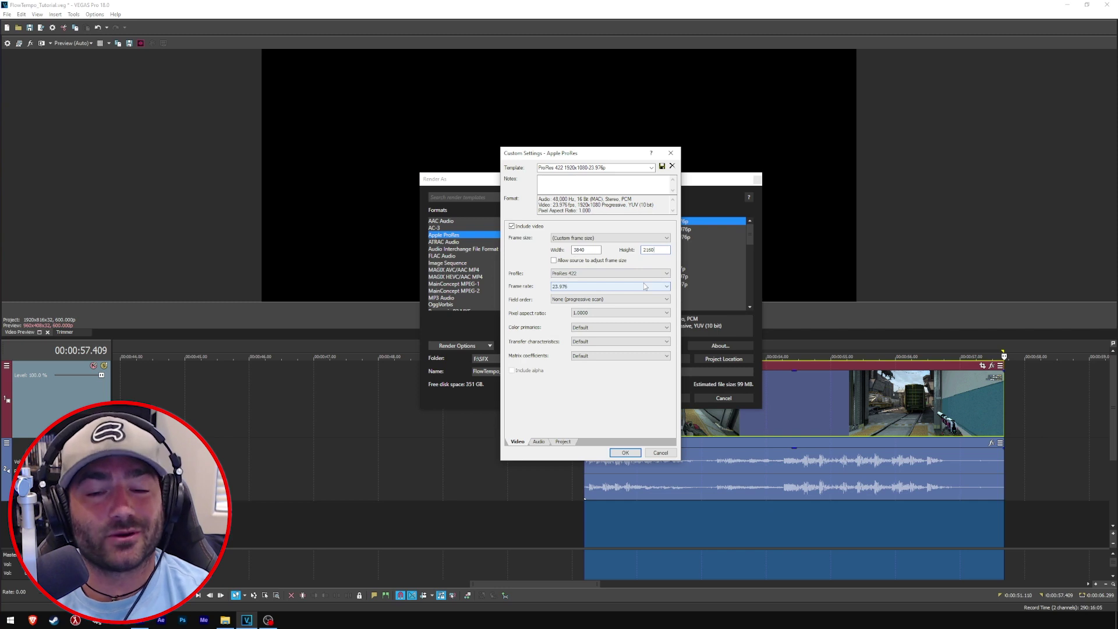
Choose the ProRes 444 profile and 30.0 fps, keeping audio at 48,000 Hz.
click(626, 274)
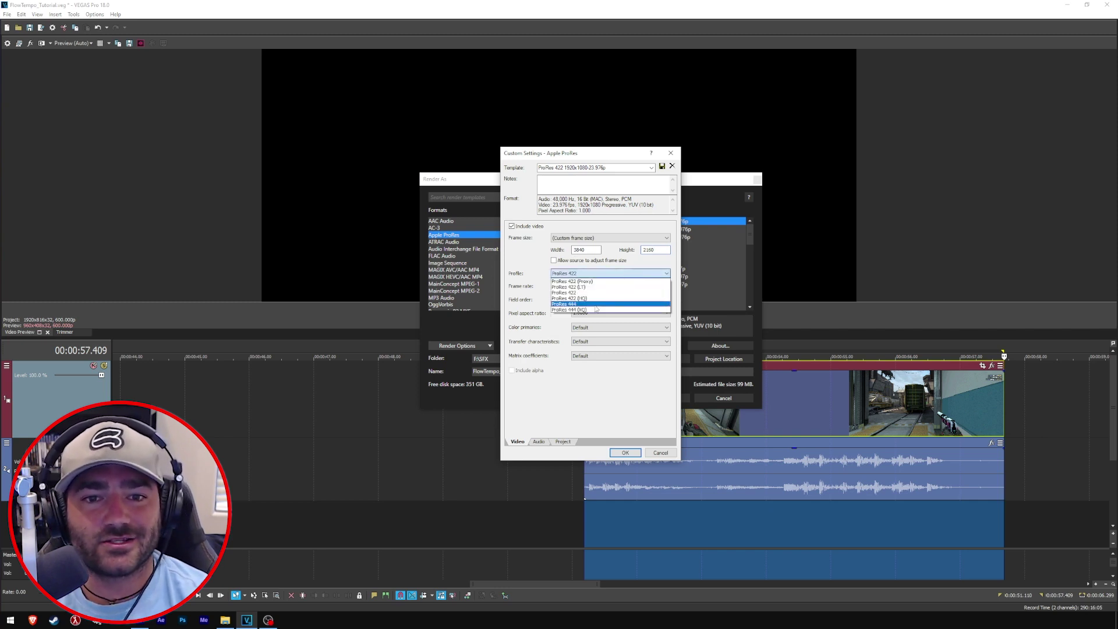
click(588, 303)
click(646, 286)
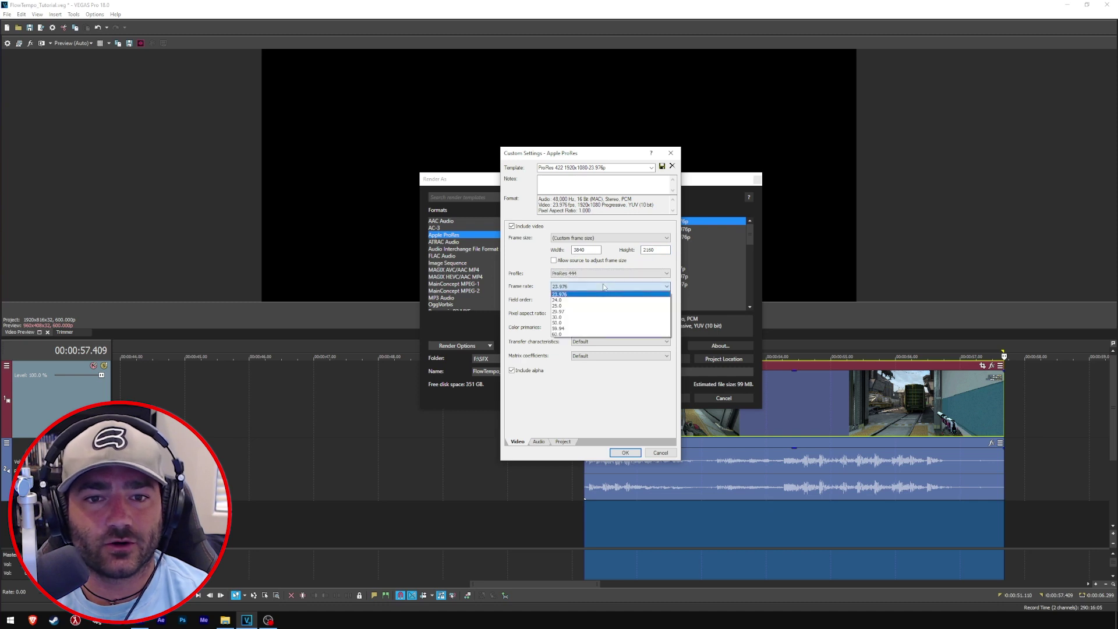
click(584, 317)
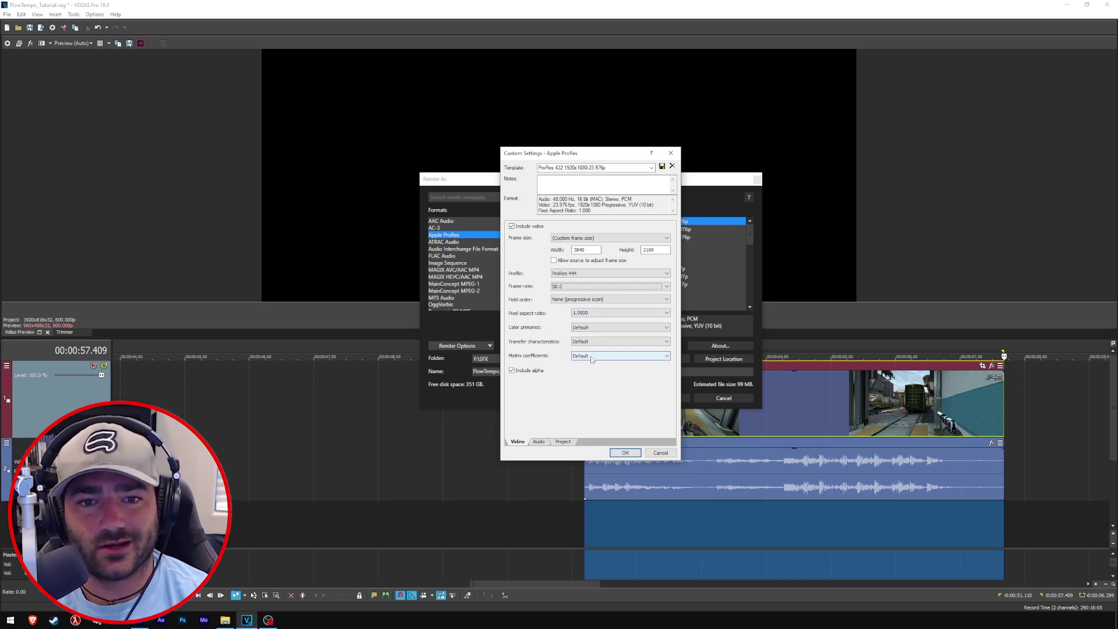
click(538, 442)
click(617, 237)
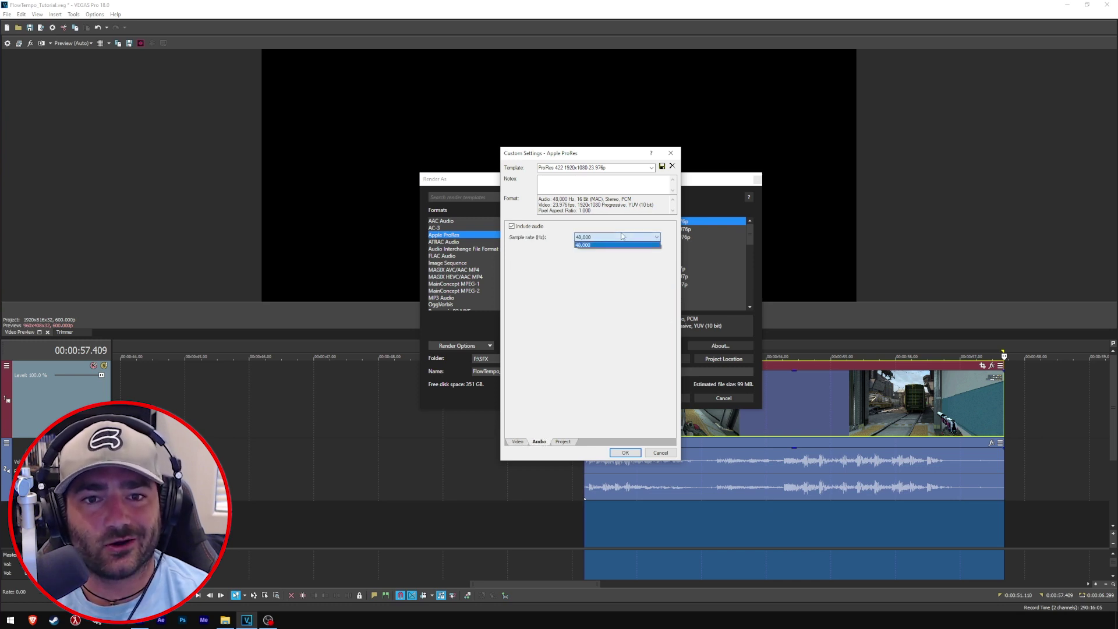
click(617, 245)
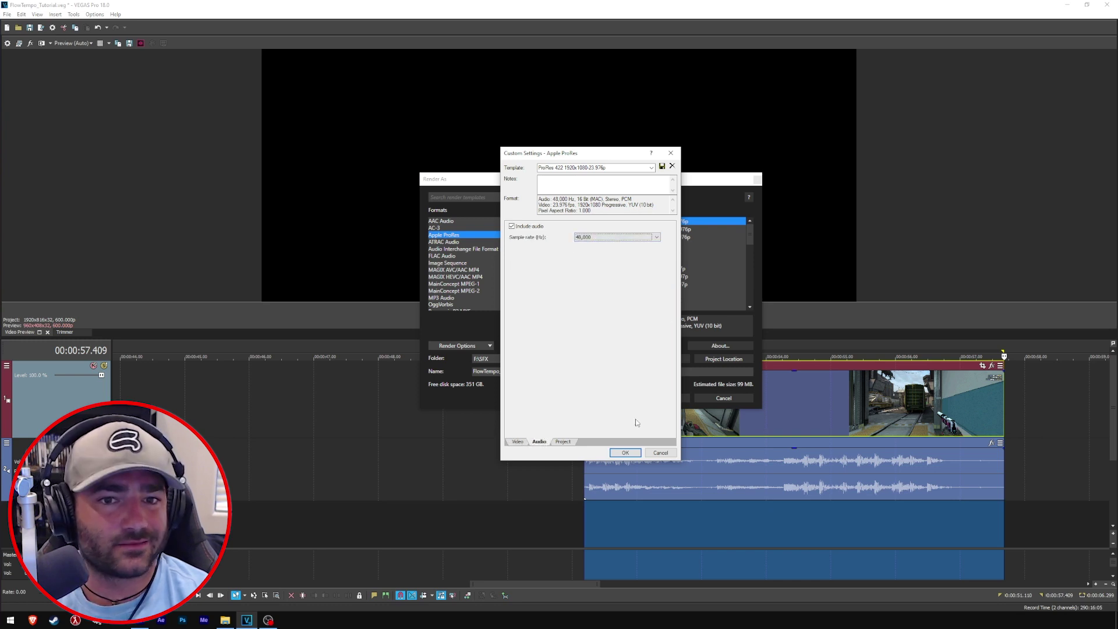
click(516, 442)
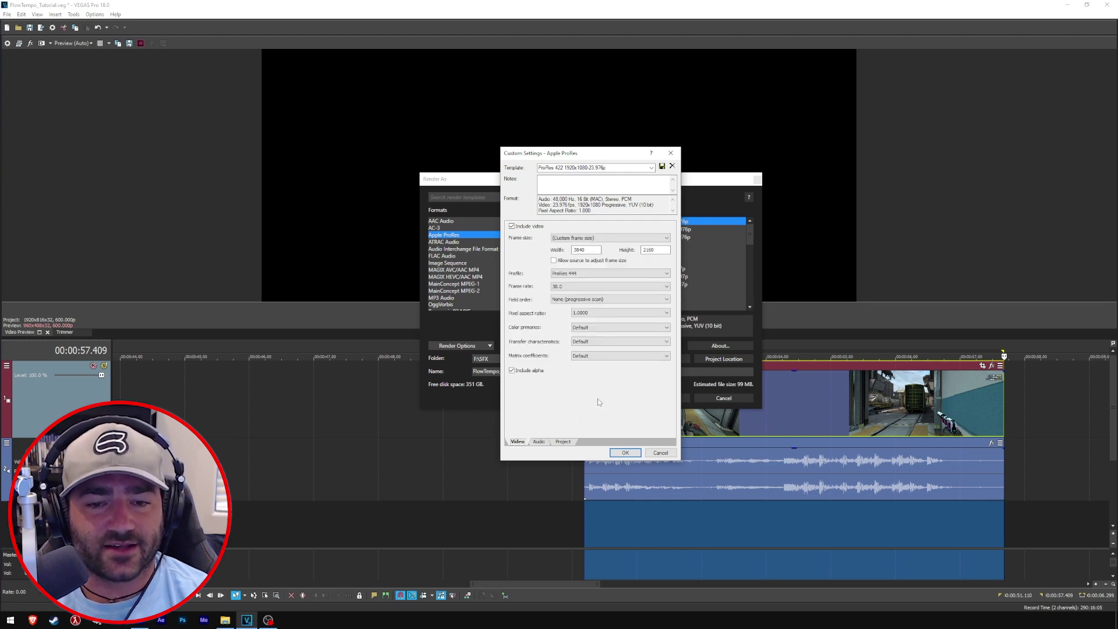
Save the ProRes settings and customize the Video for Windows HD 1080-25p YUV template.
click(625, 452)
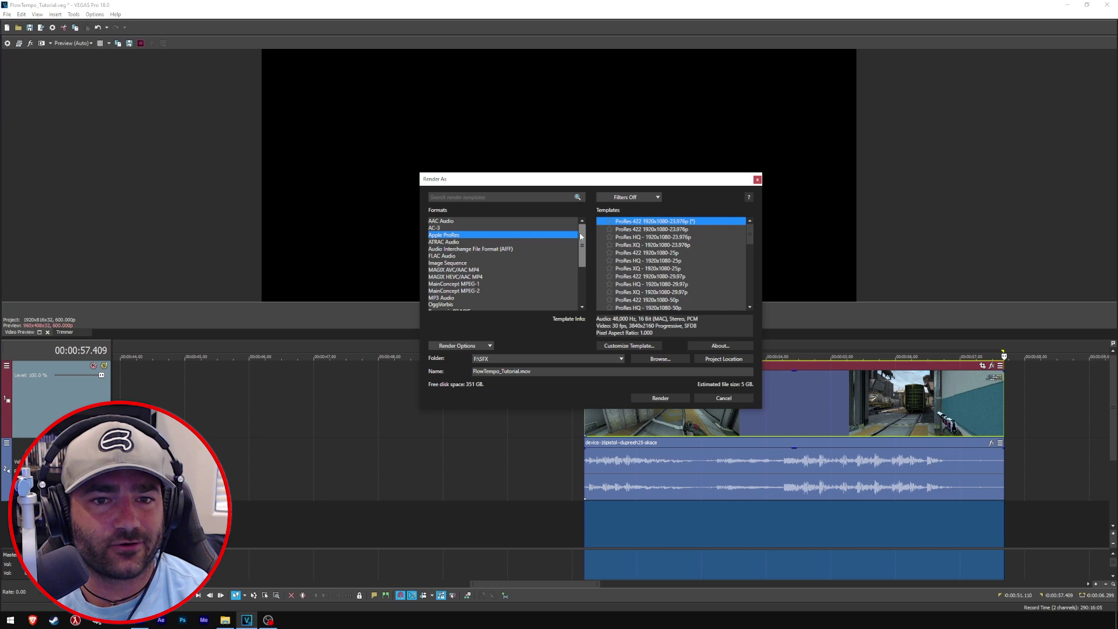
drag(581, 231, 579, 269)
click(484, 280)
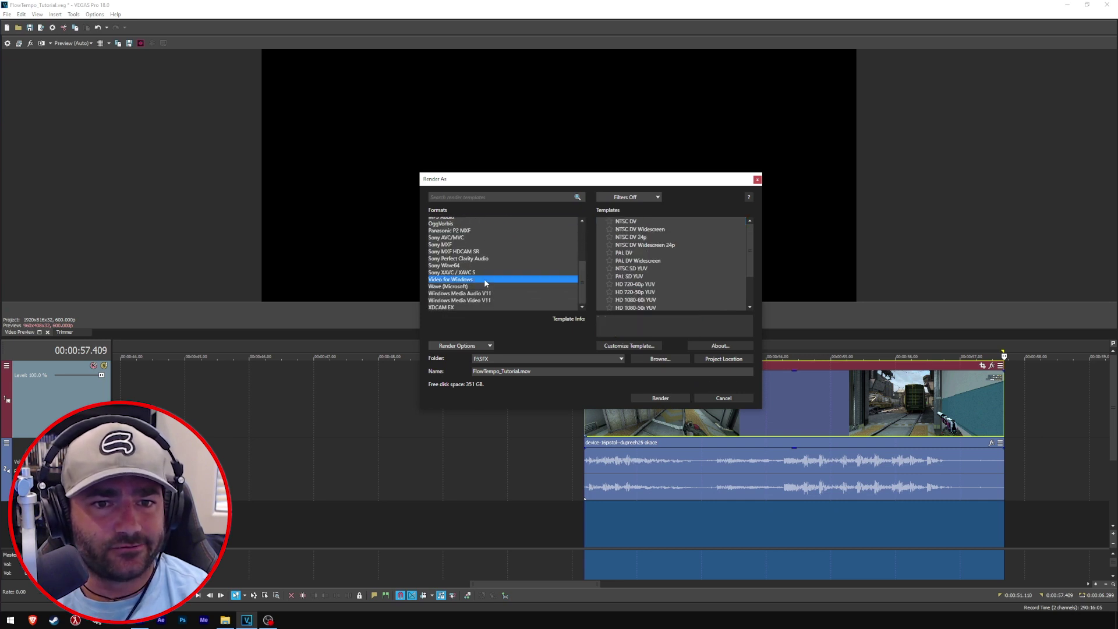
scroll(687, 233, down, 2)
click(663, 276)
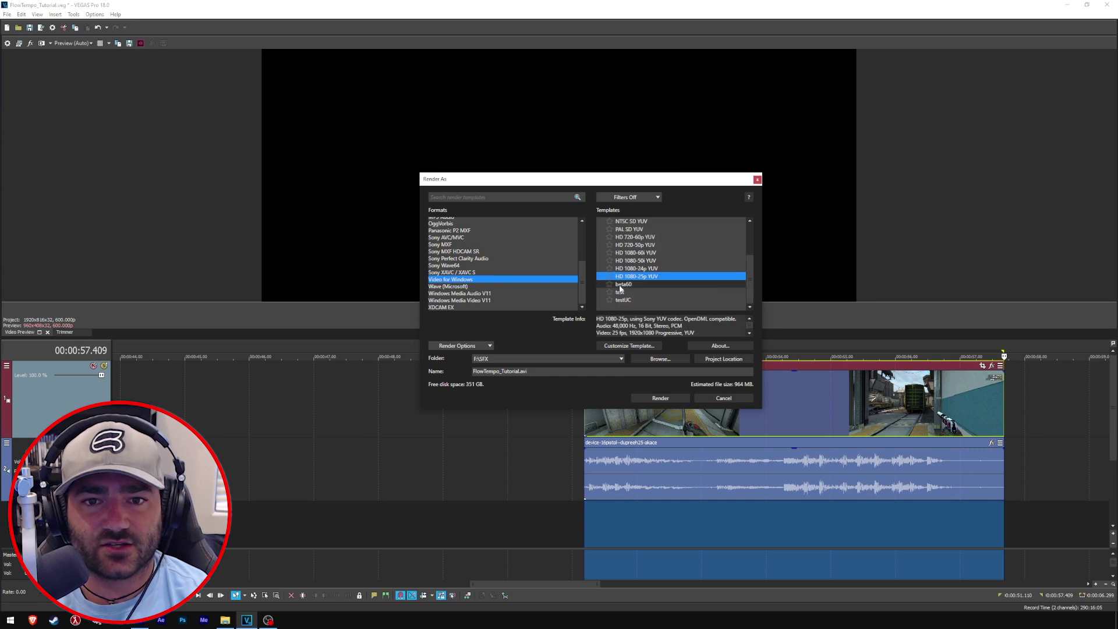
click(628, 345)
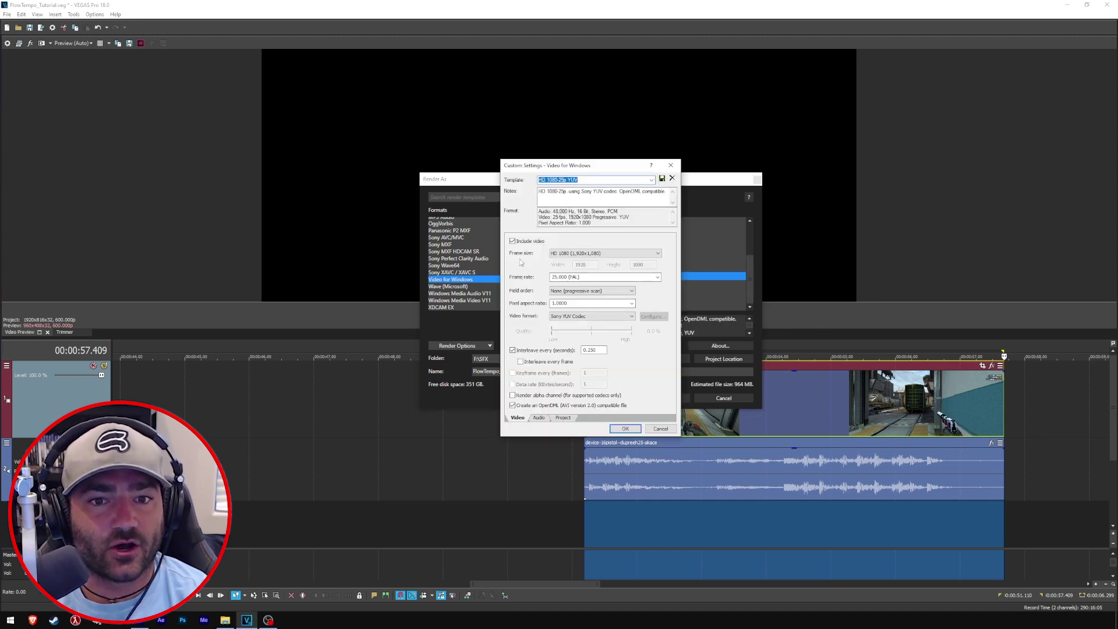
Try a custom frame size, then revert to the project's frame size.
click(595, 253)
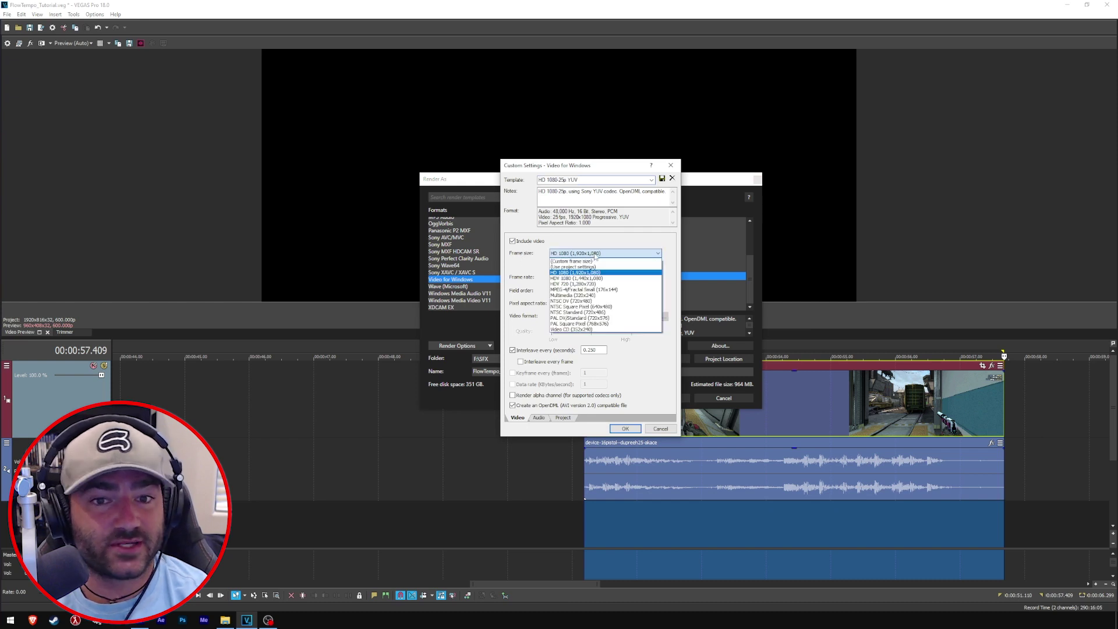
click(584, 262)
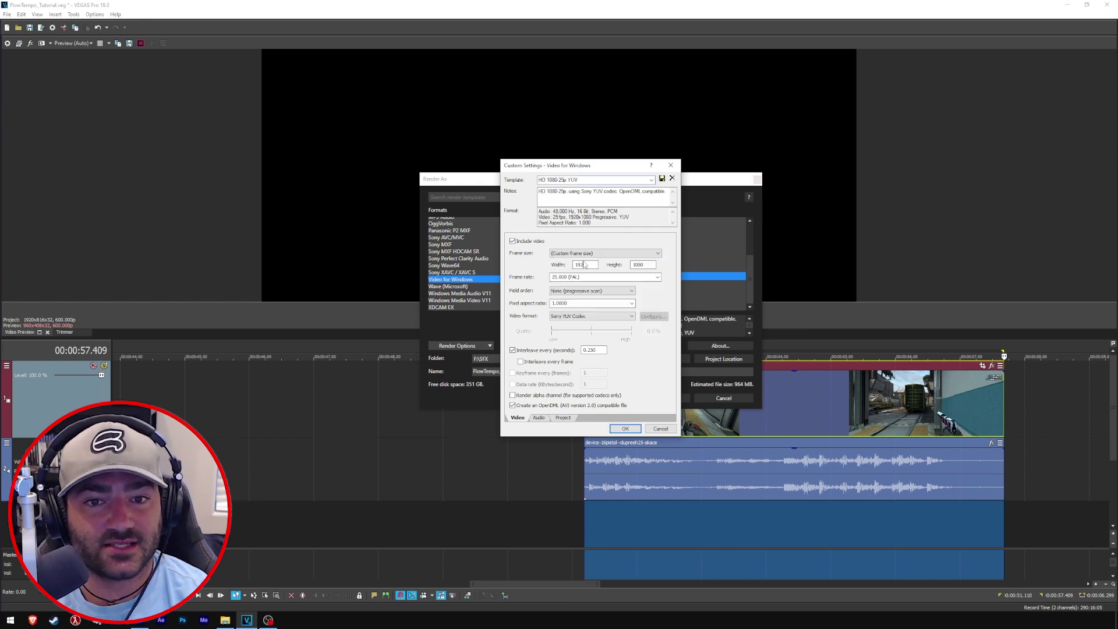
double_click(585, 265)
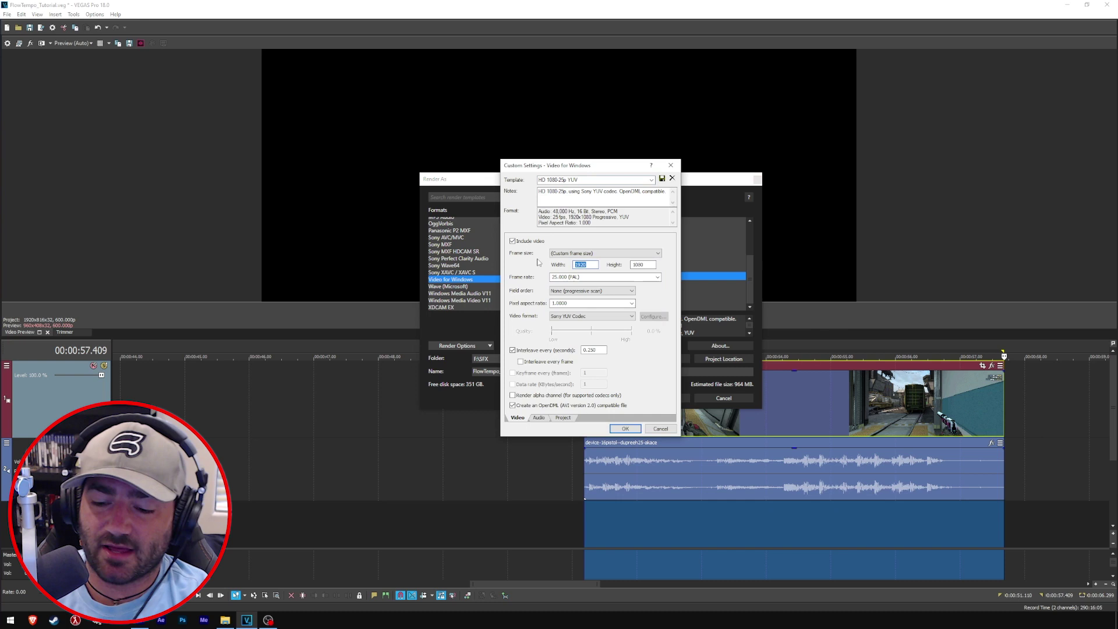
text(3840)
key(Tab)
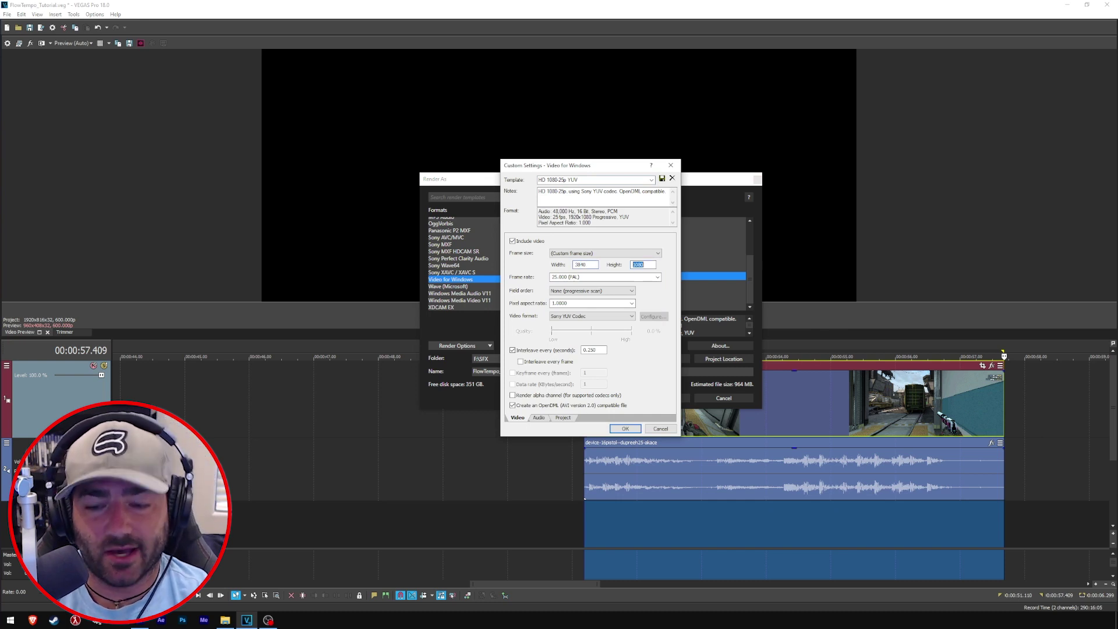
text(216)
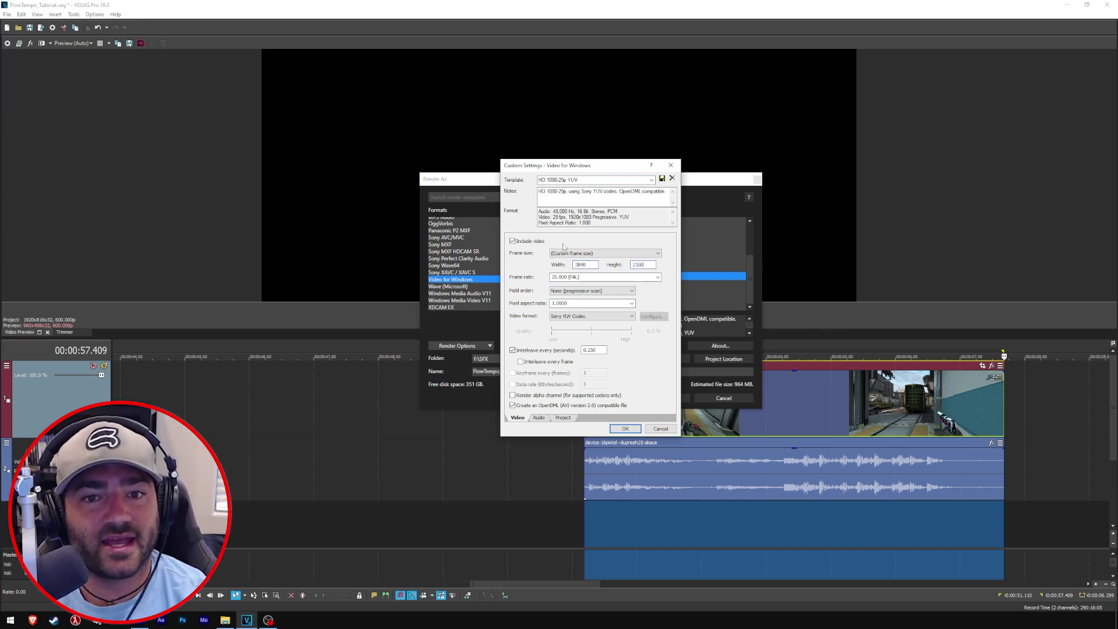
click(603, 256)
click(589, 266)
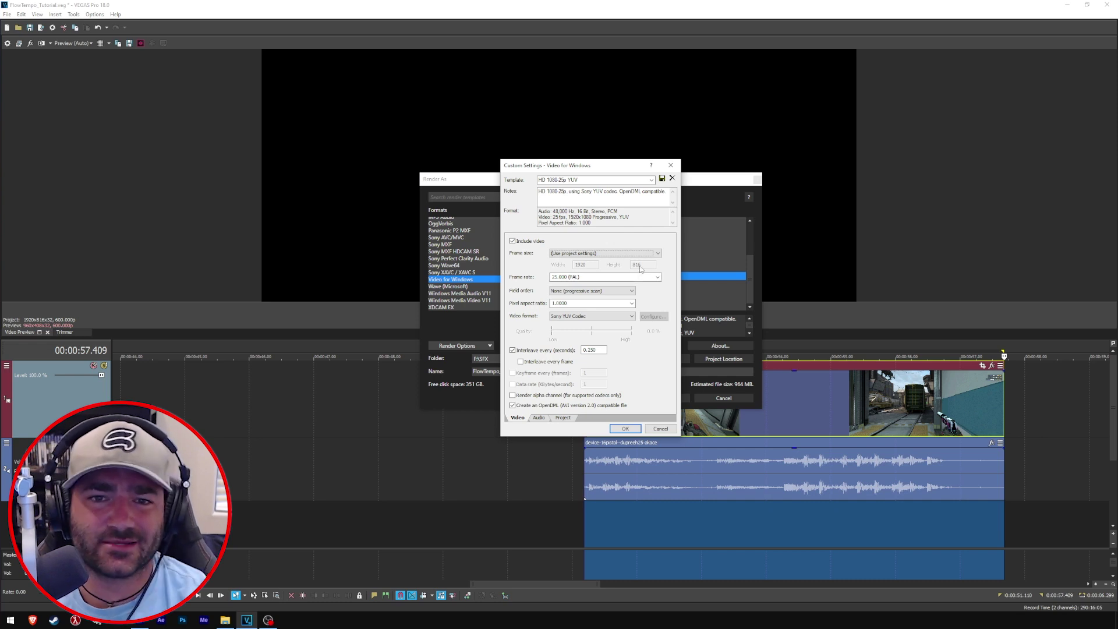
Switch back to a custom frame size with width 3840 and height 1632.
click(605, 253)
click(587, 259)
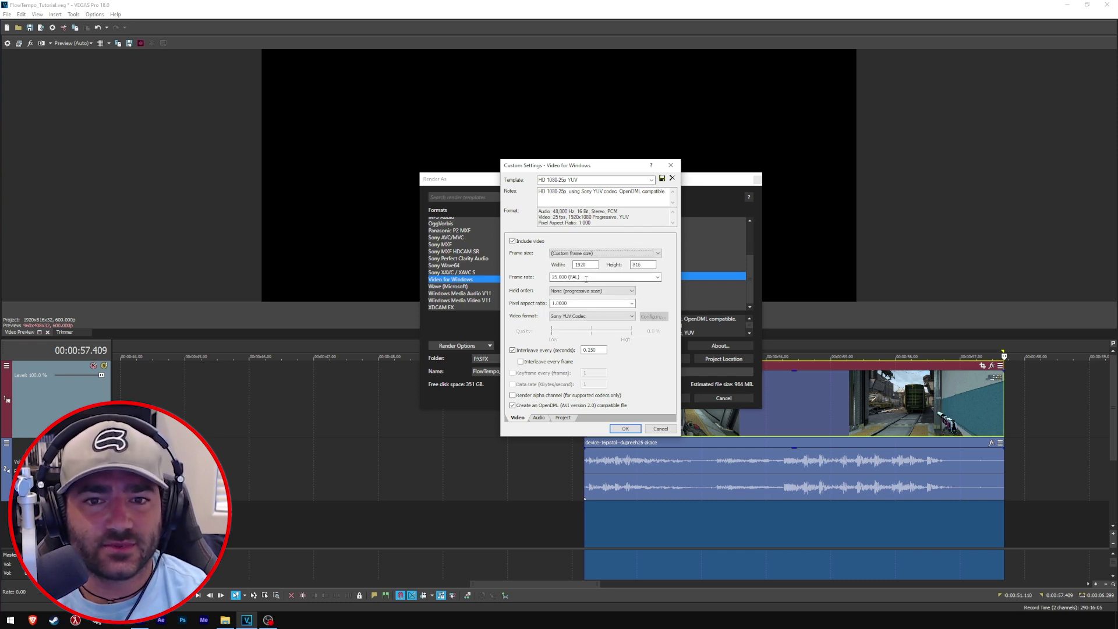
double_click(583, 265)
text(3840)
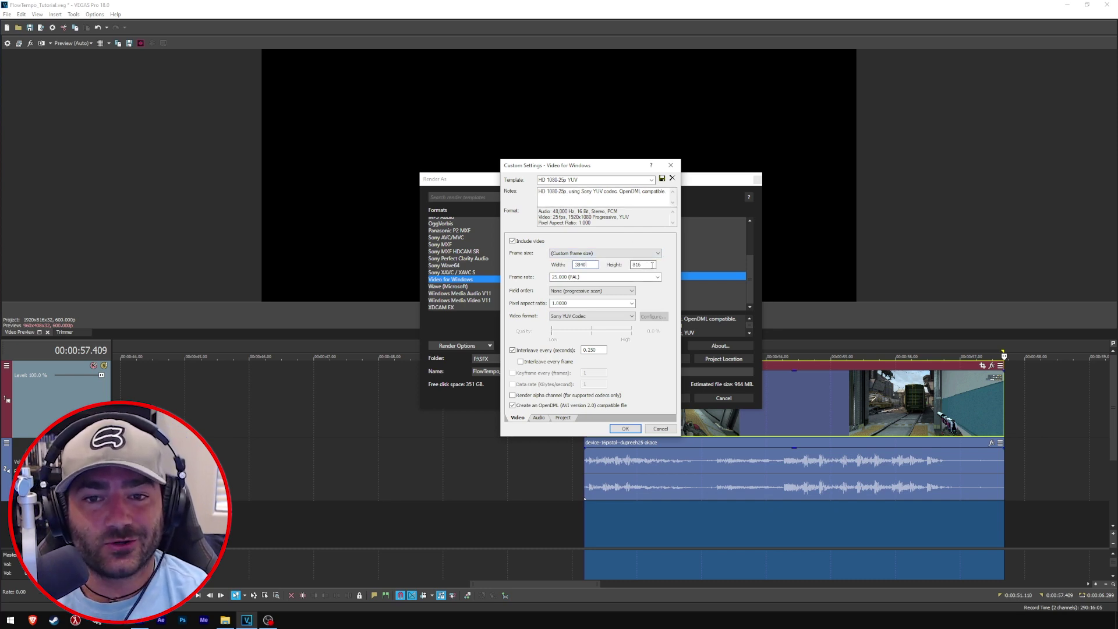
double_click(652, 264)
text(16)
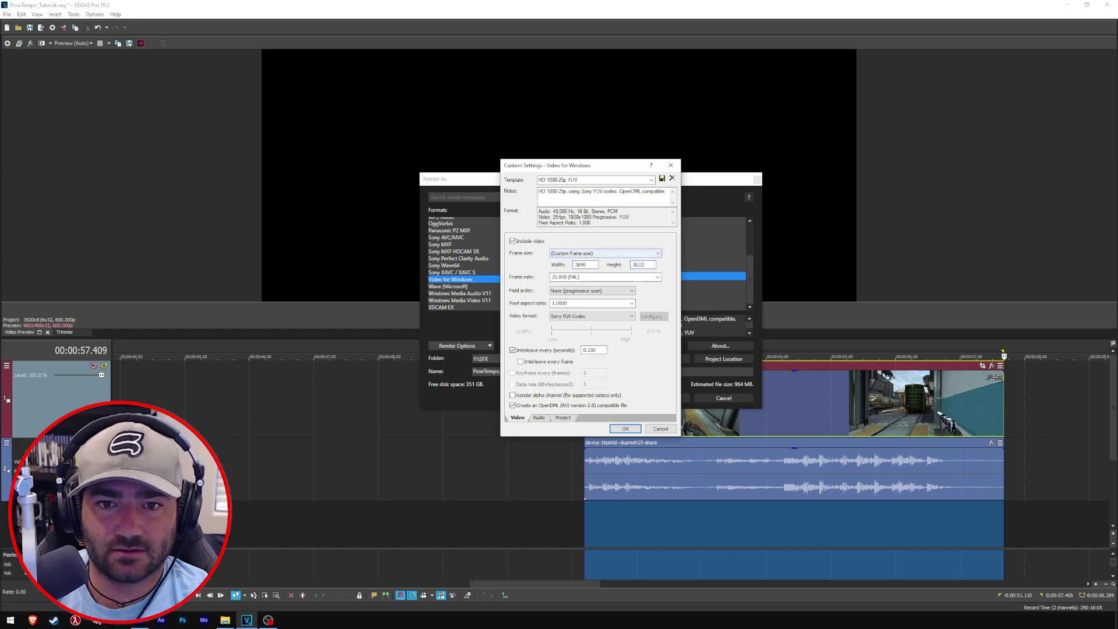
text(32)
Enter a 30 fps frame rate and choose the Xvid MPEG-4 Codec as video format.
click(638, 277)
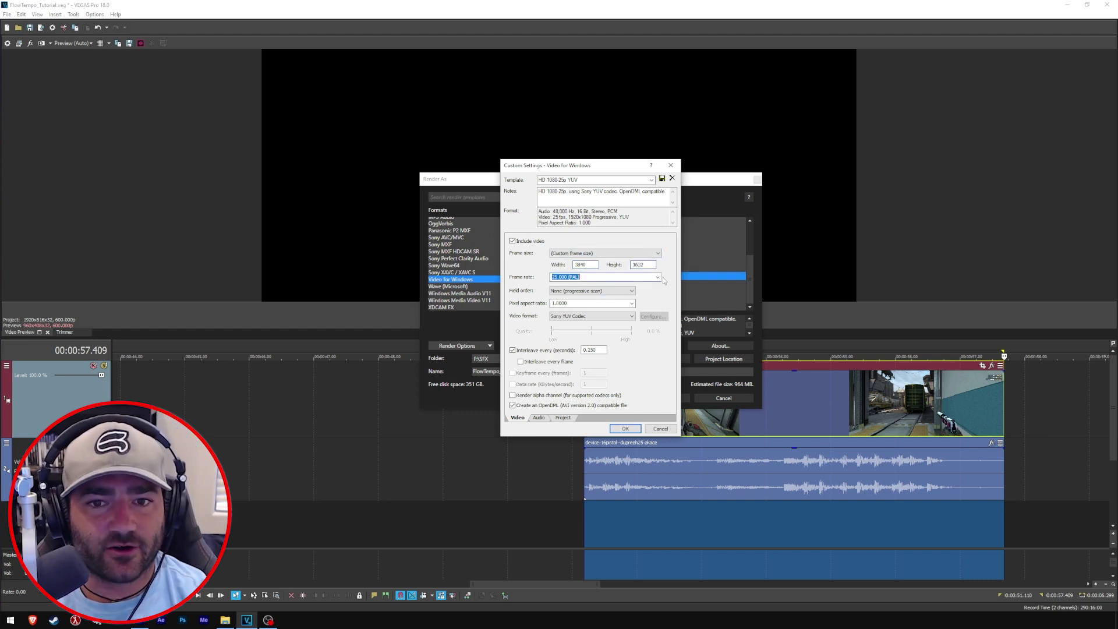
click(658, 277)
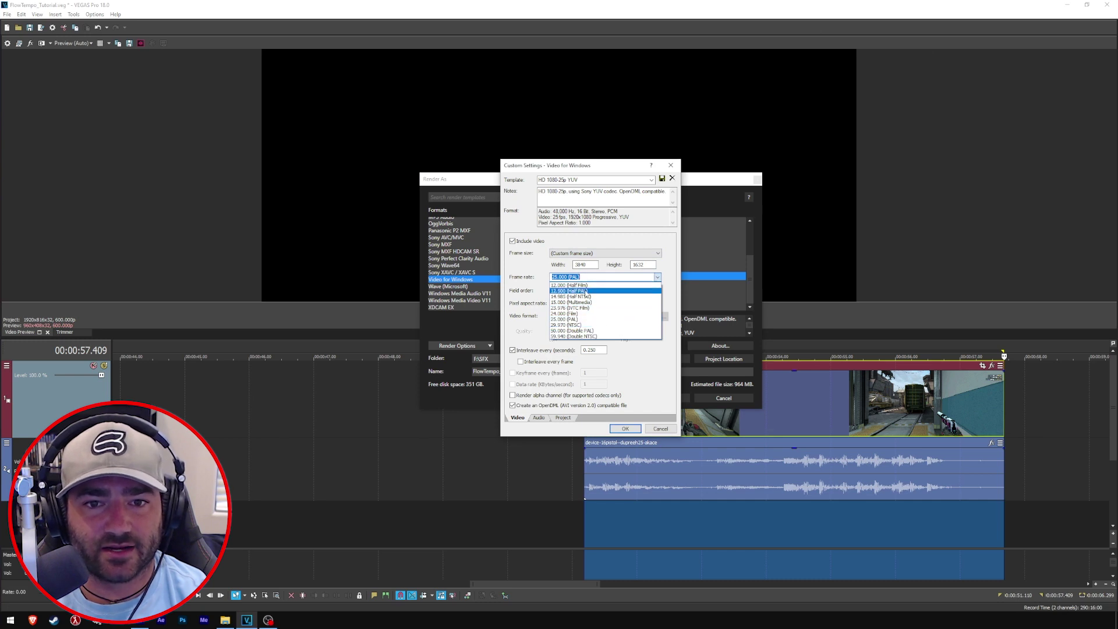
click(608, 278)
text(30)
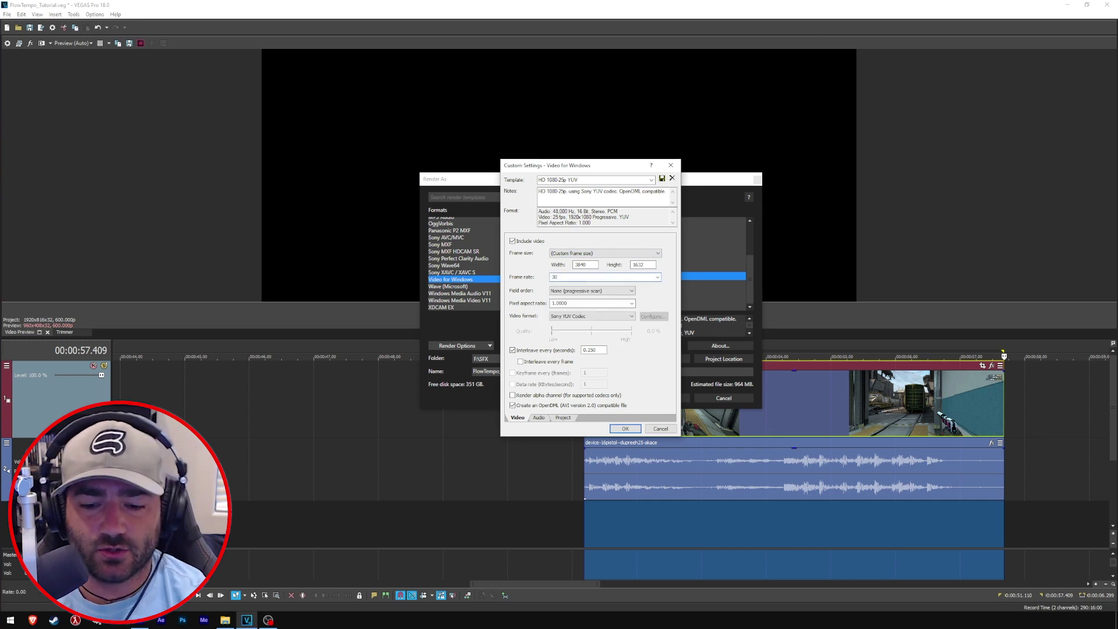
text(60)
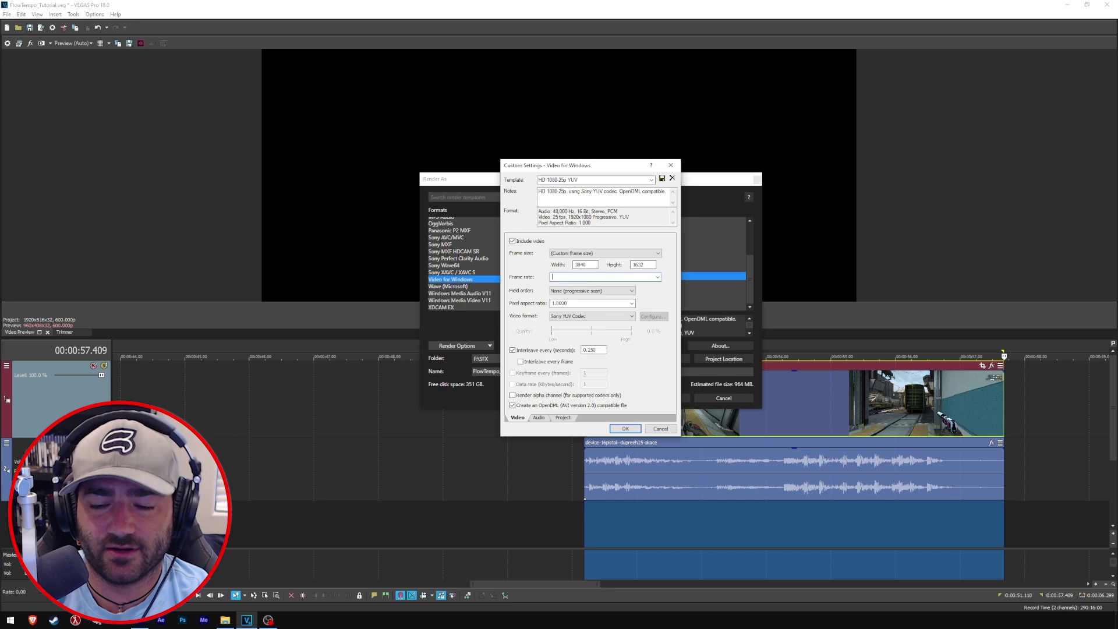
text(30)
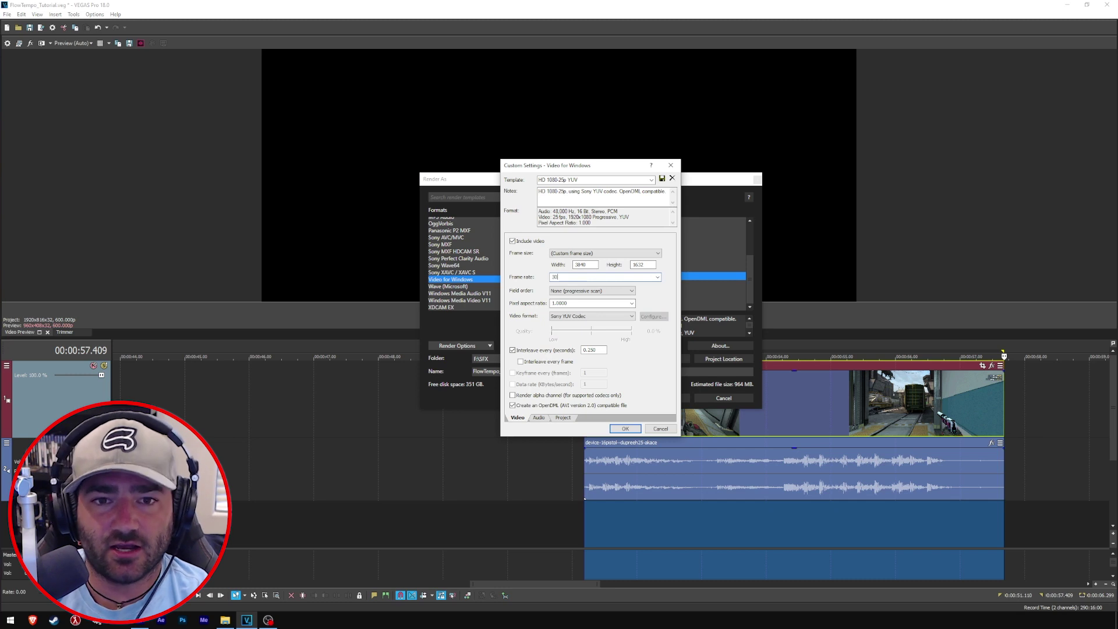
click(604, 317)
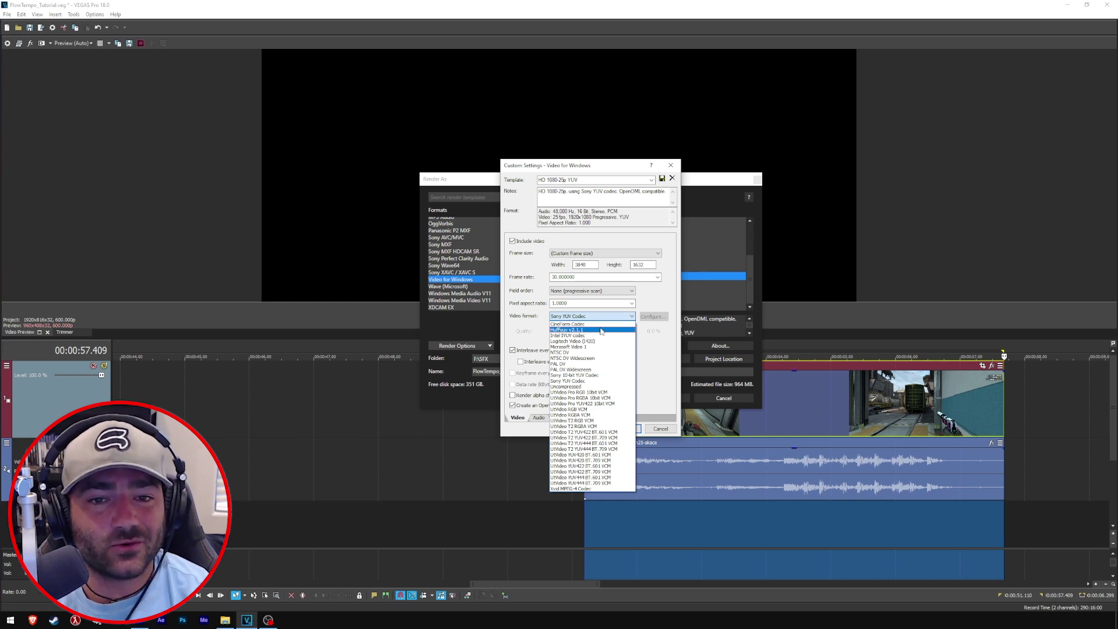
click(601, 330)
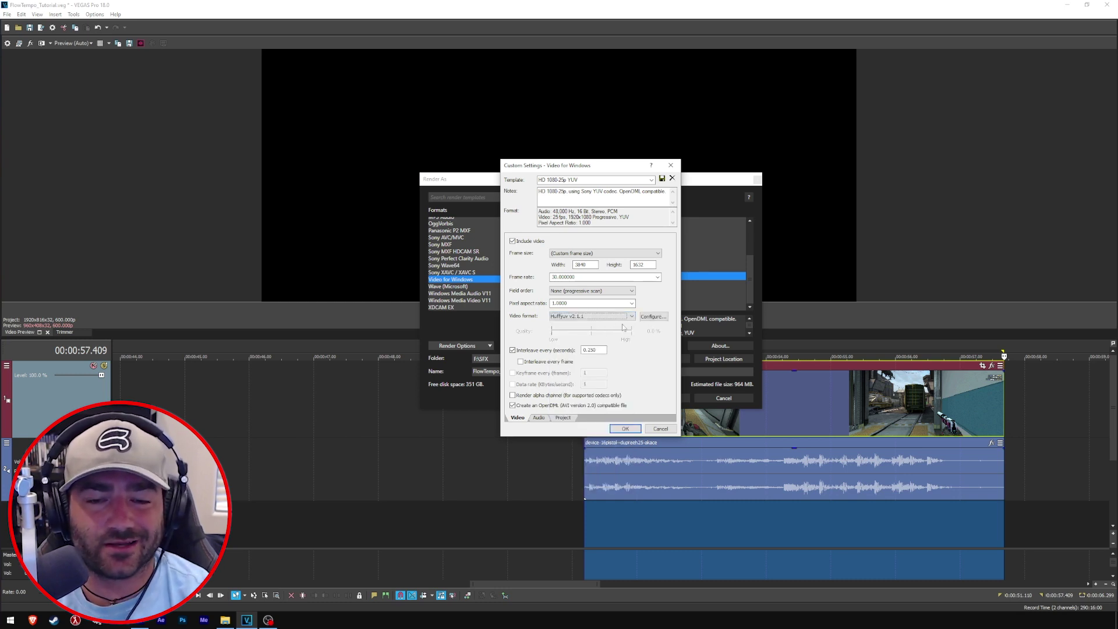
click(606, 319)
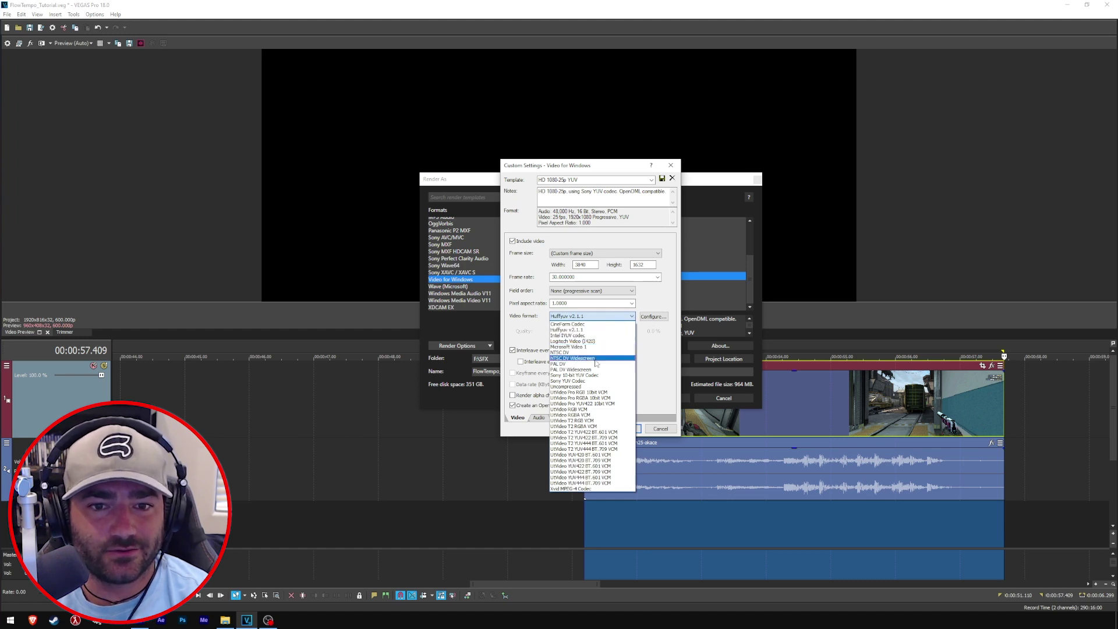
click(584, 489)
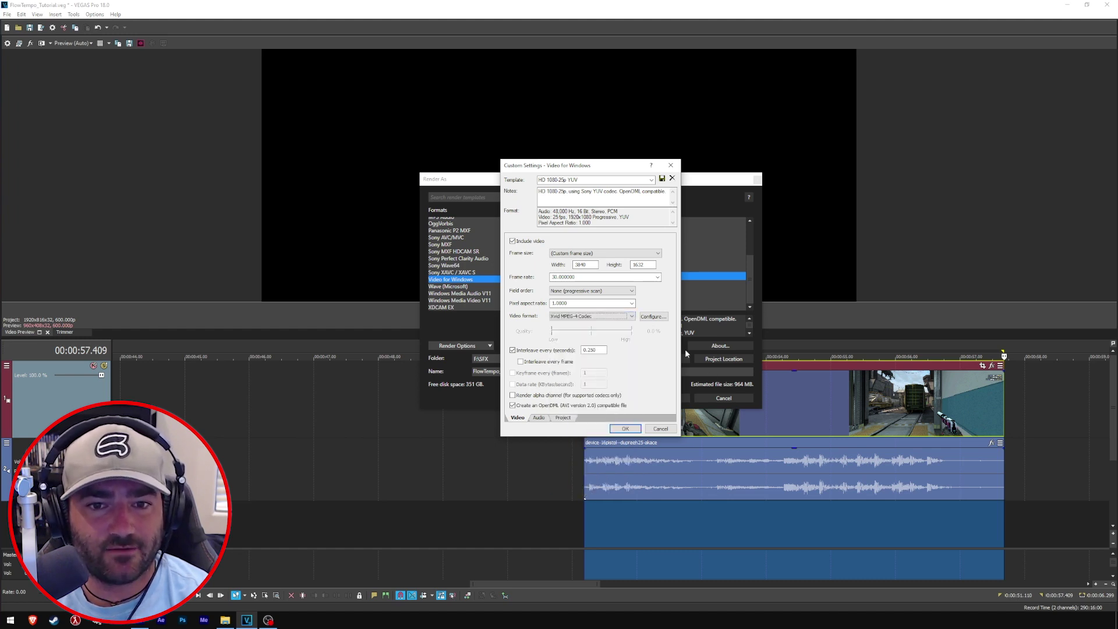
Configure Xvid for single-pass encoding at its maximum target bitrate and confirm.
click(651, 316)
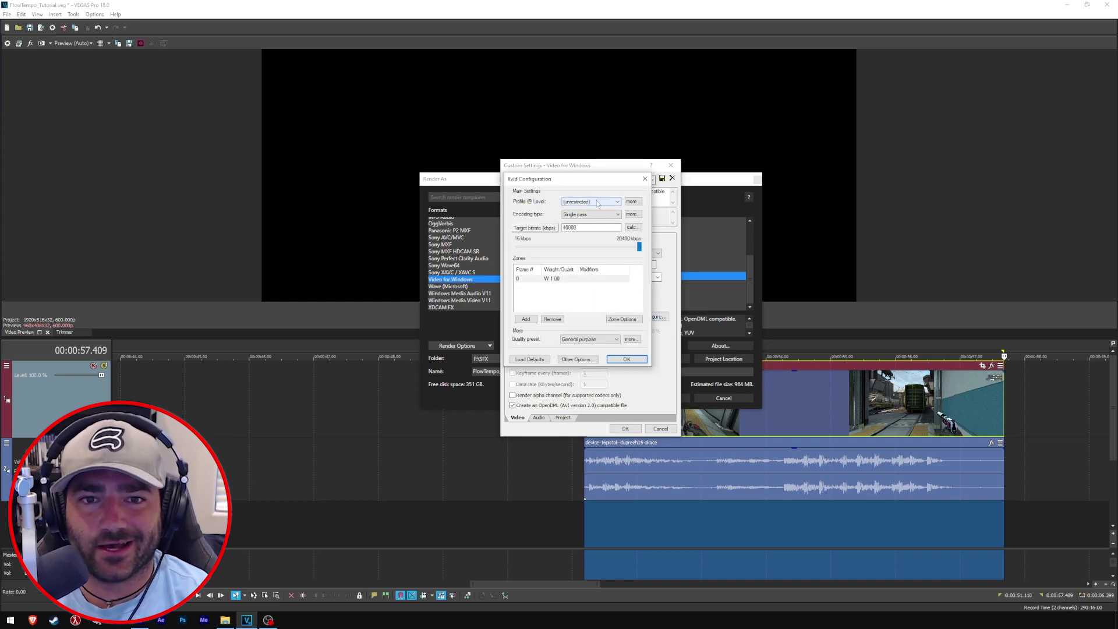
click(589, 214)
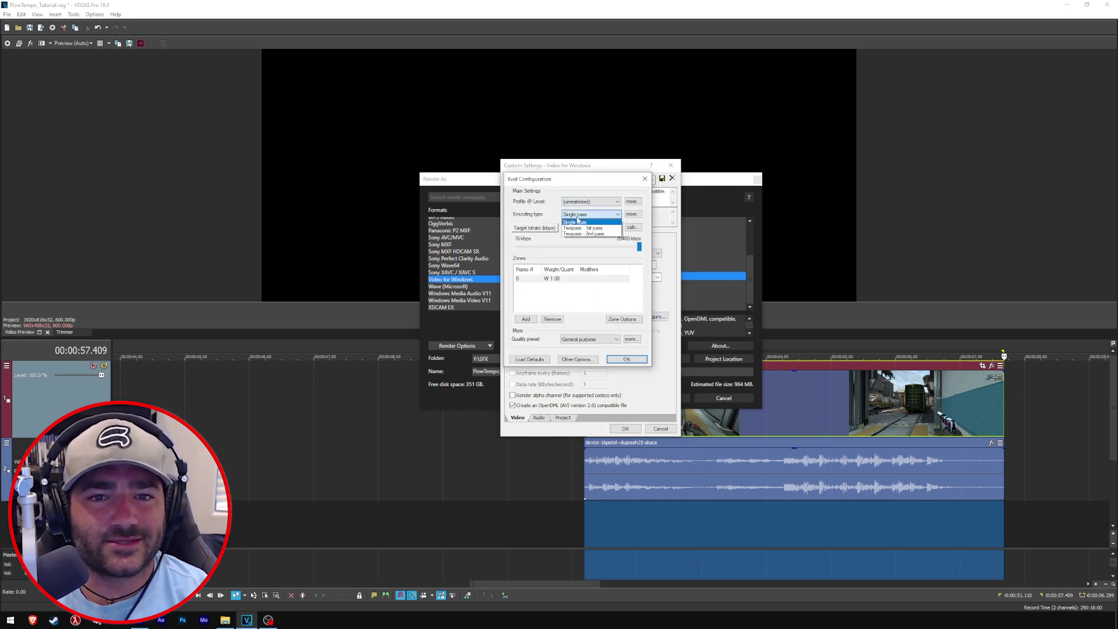
click(598, 220)
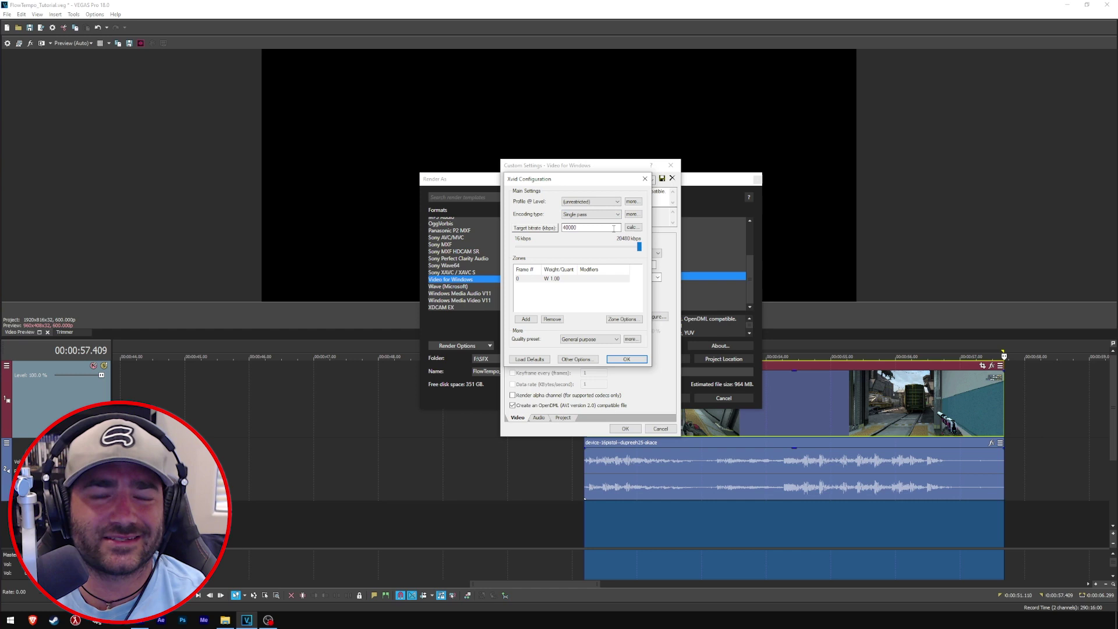
click(639, 247)
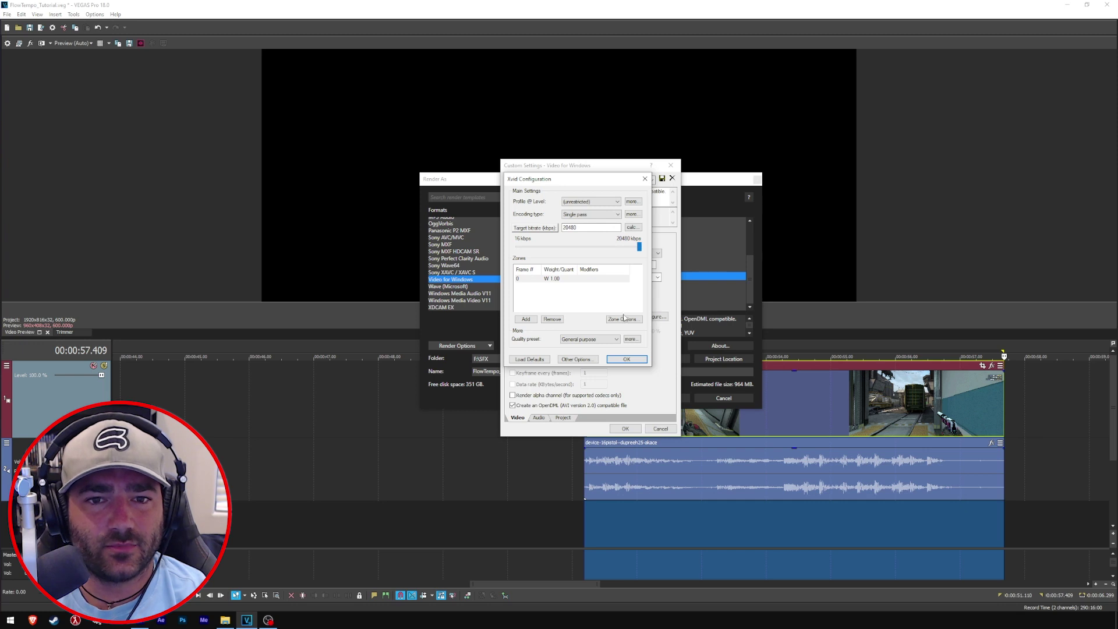
click(626, 360)
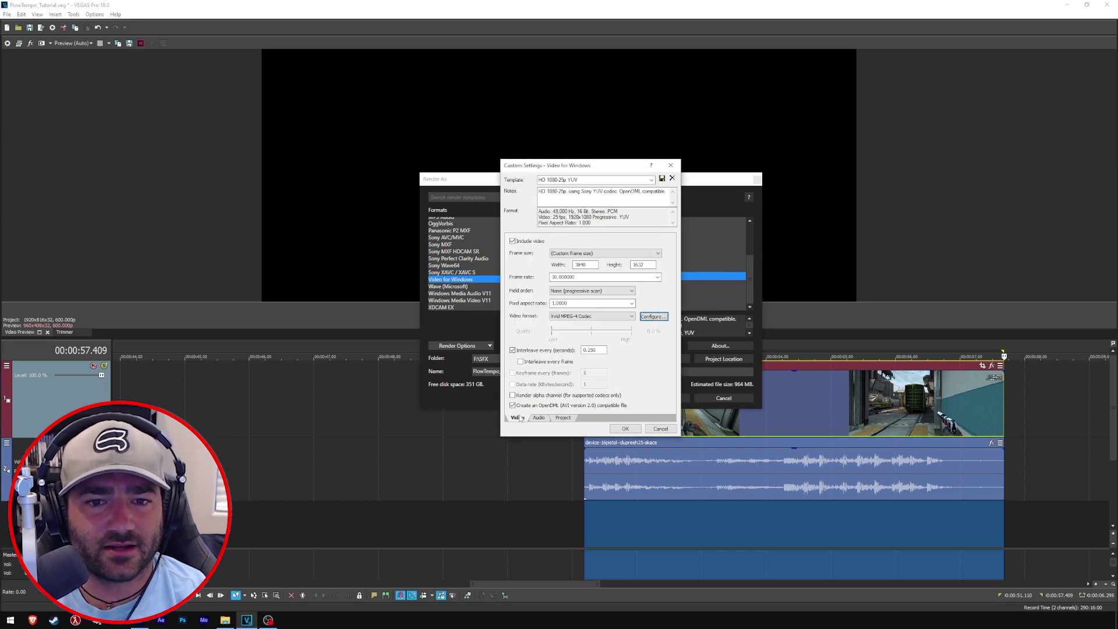
Keep audio at PCM Uncompressed, 16-bit, and confirm the custom render settings.
click(538, 417)
click(575, 253)
click(575, 254)
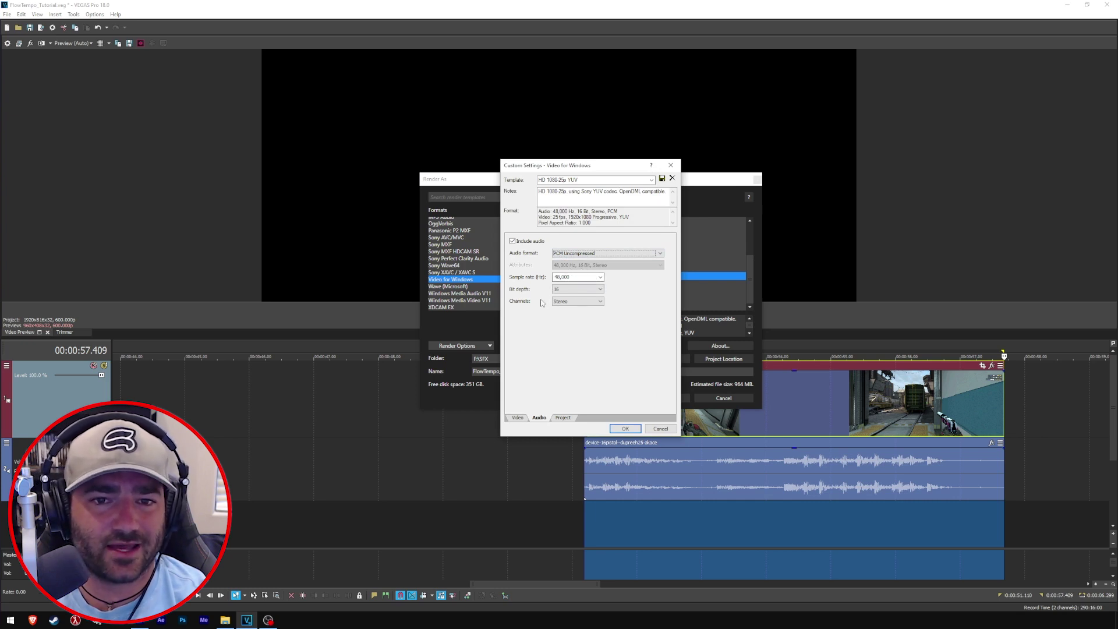
click(577, 289)
click(621, 293)
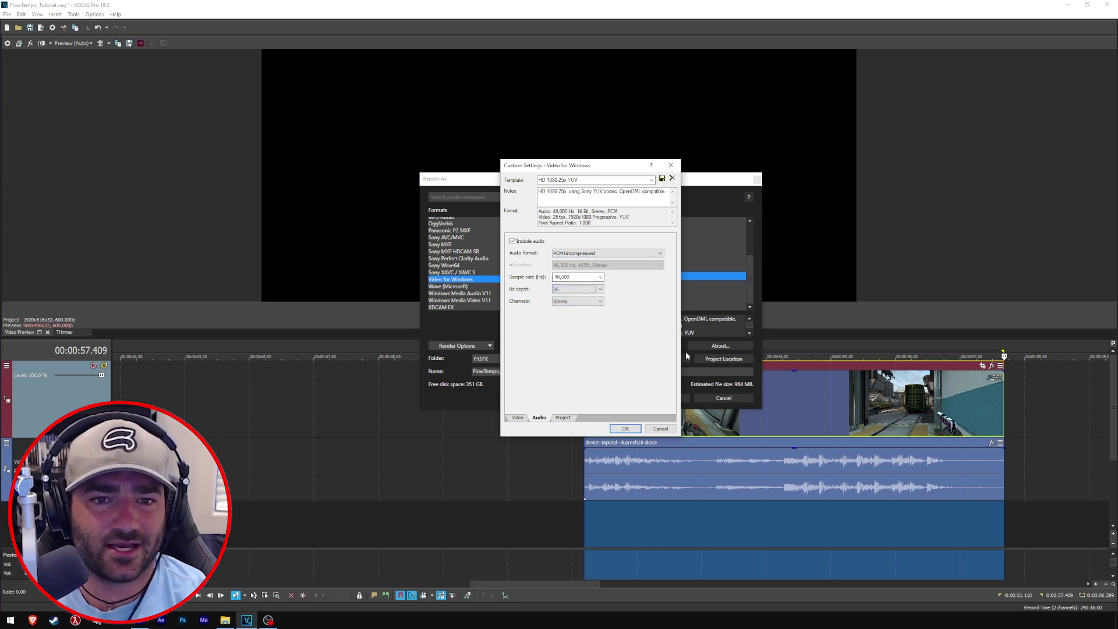
click(621, 430)
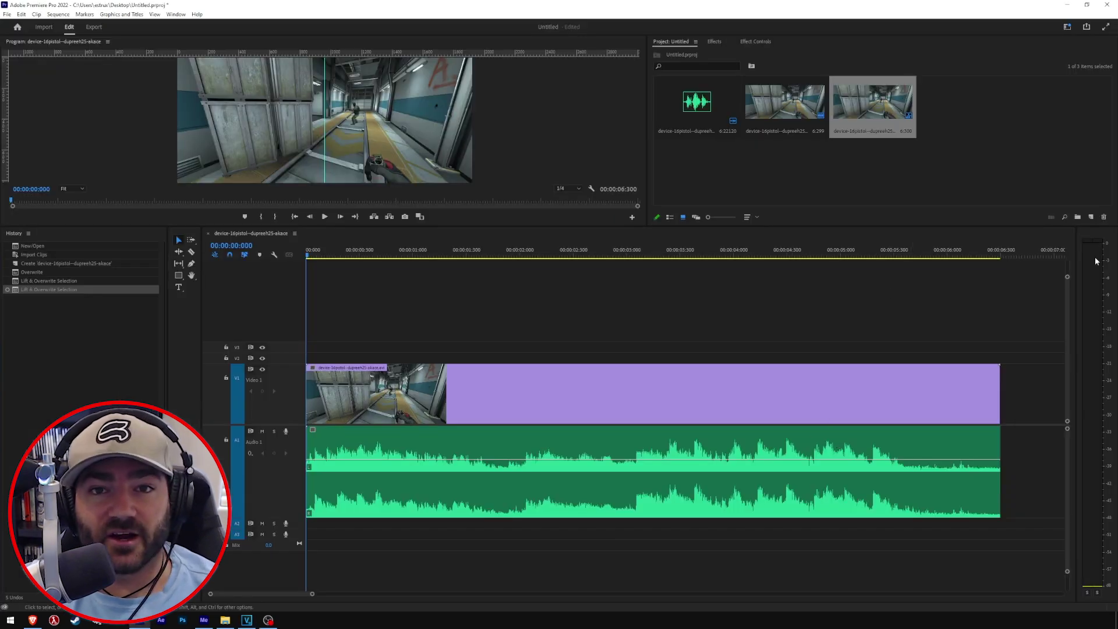
Scrub back and forth through the clip in the Premiere Pro timeline to preview it.
click(996, 248)
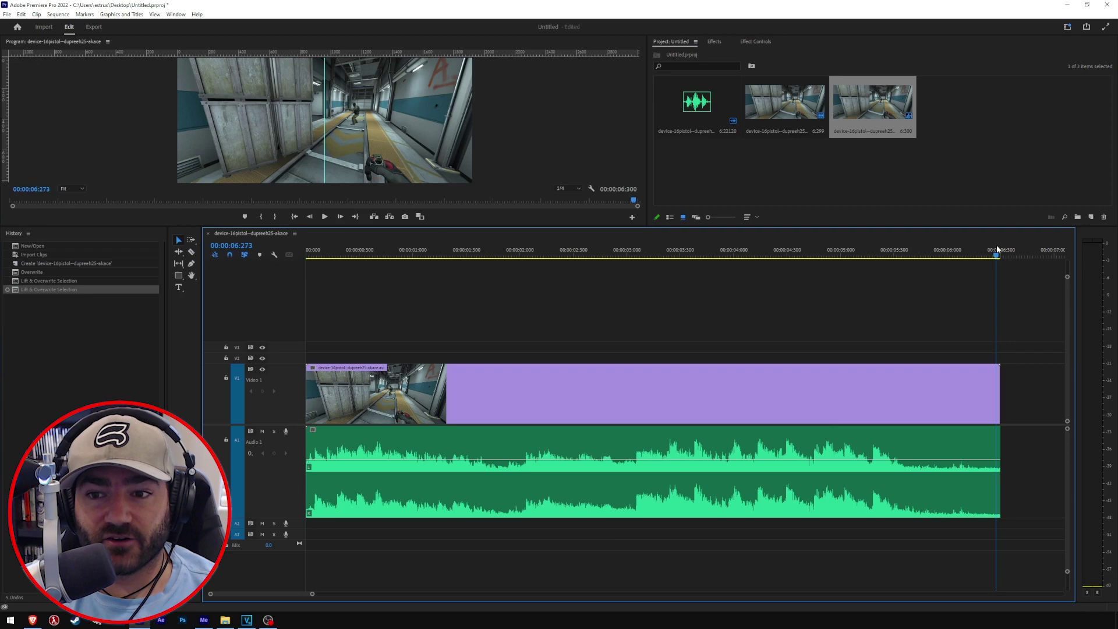
drag(420, 251, 385, 238)
click(507, 250)
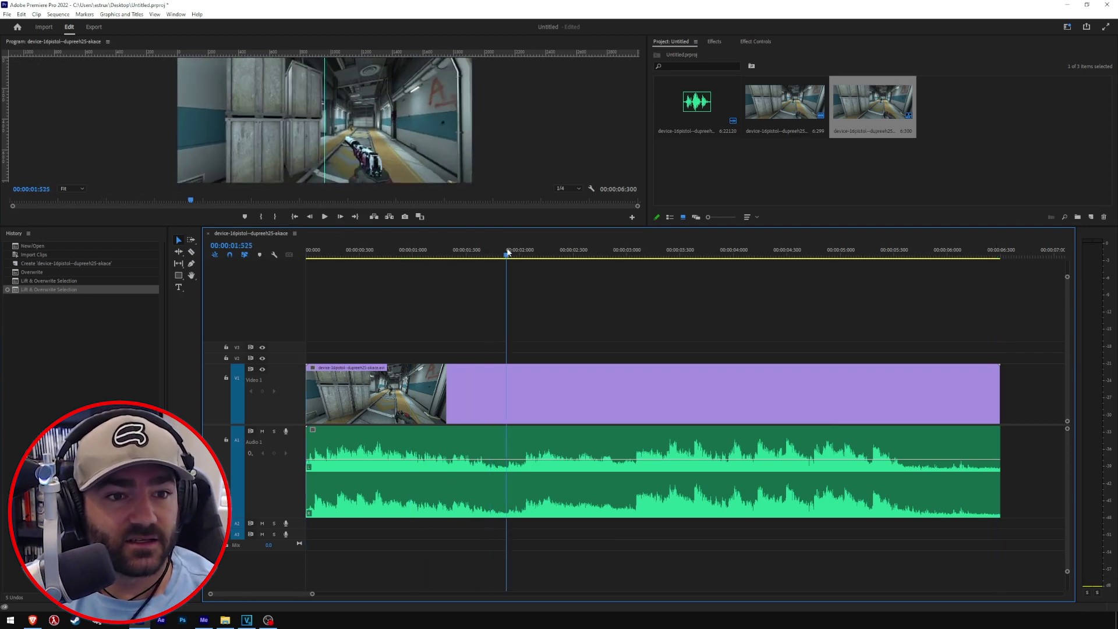
click(663, 251)
drag(667, 261, 773, 251)
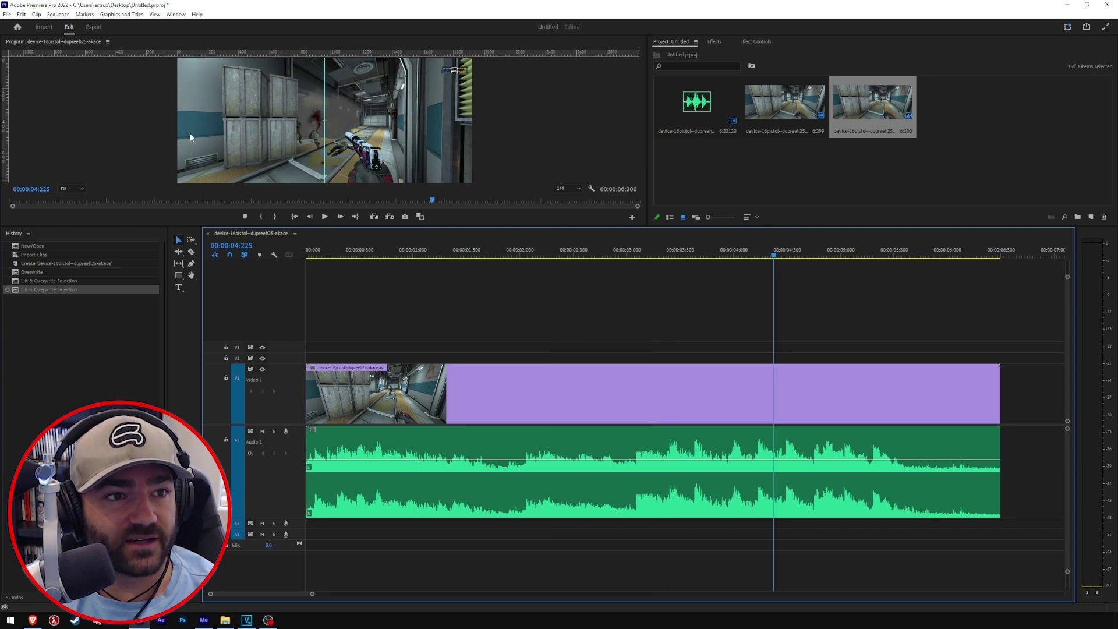
Return the playhead to the start and send the sequence to Media Encoder's queue.
drag(511, 250, 245, 249)
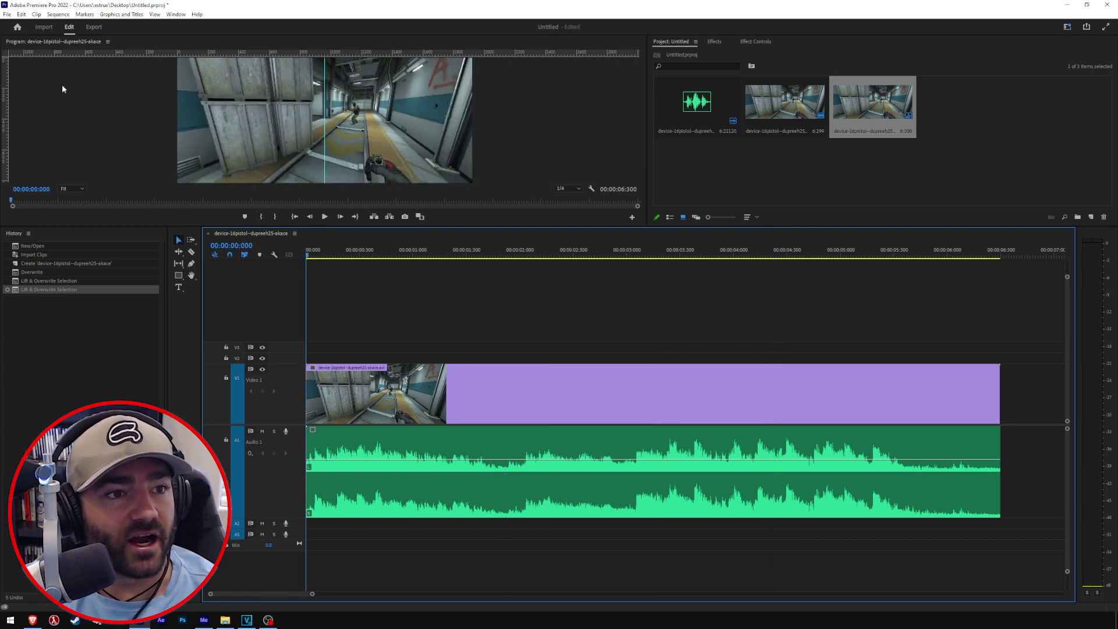
click(94, 28)
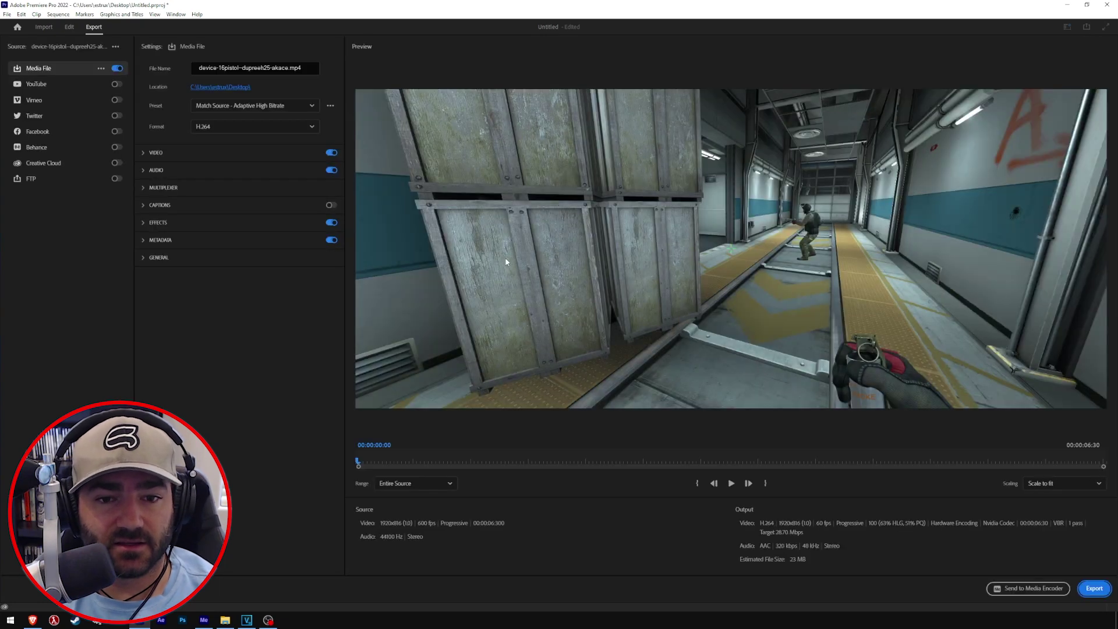
click(1013, 588)
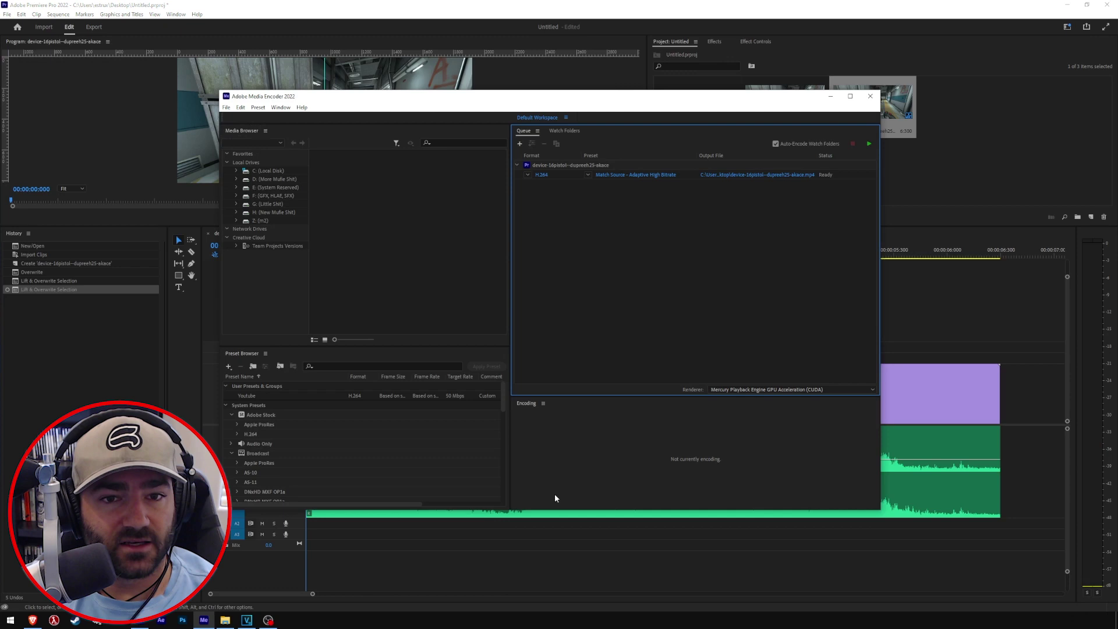
Open the queued job's export settings, keeping H.264 format and the Adaptive High Bitrate preset.
click(543, 176)
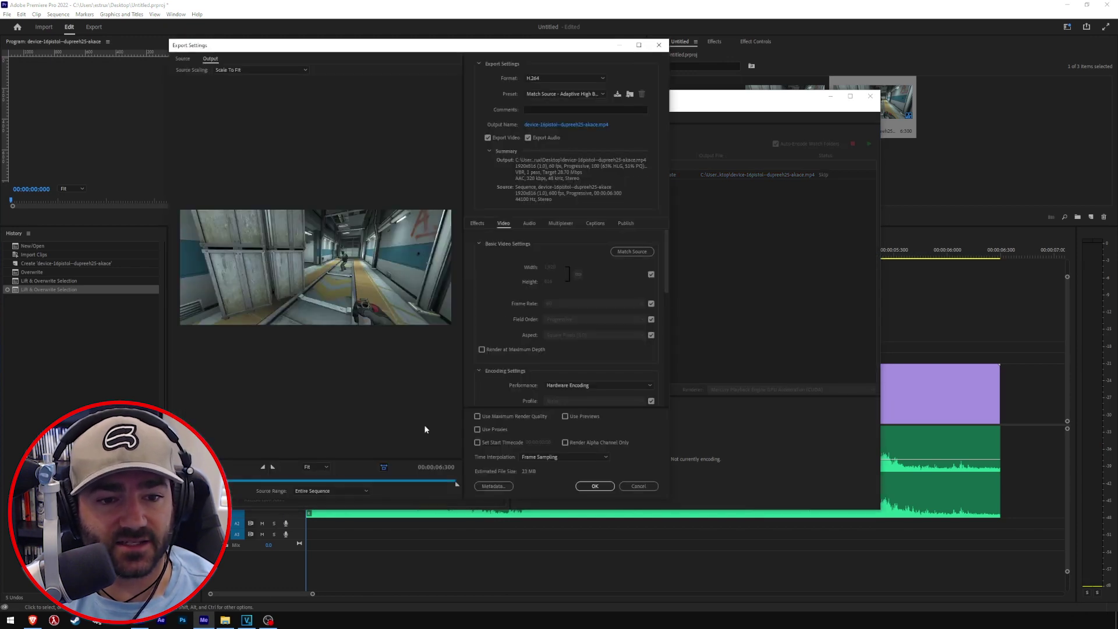
click(562, 94)
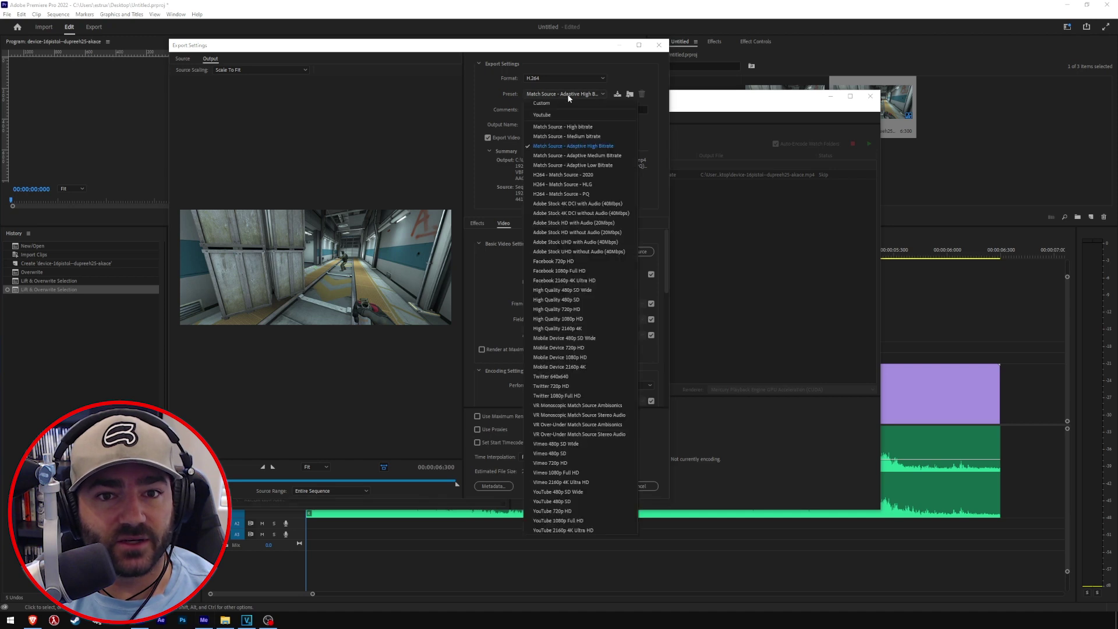
click(572, 78)
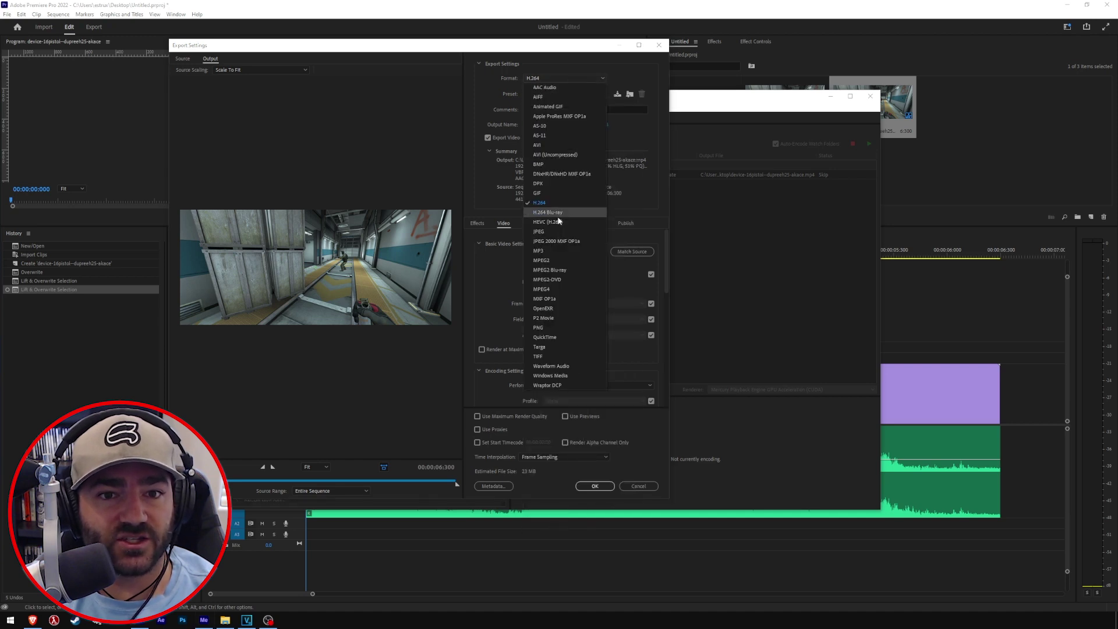
click(575, 79)
click(568, 95)
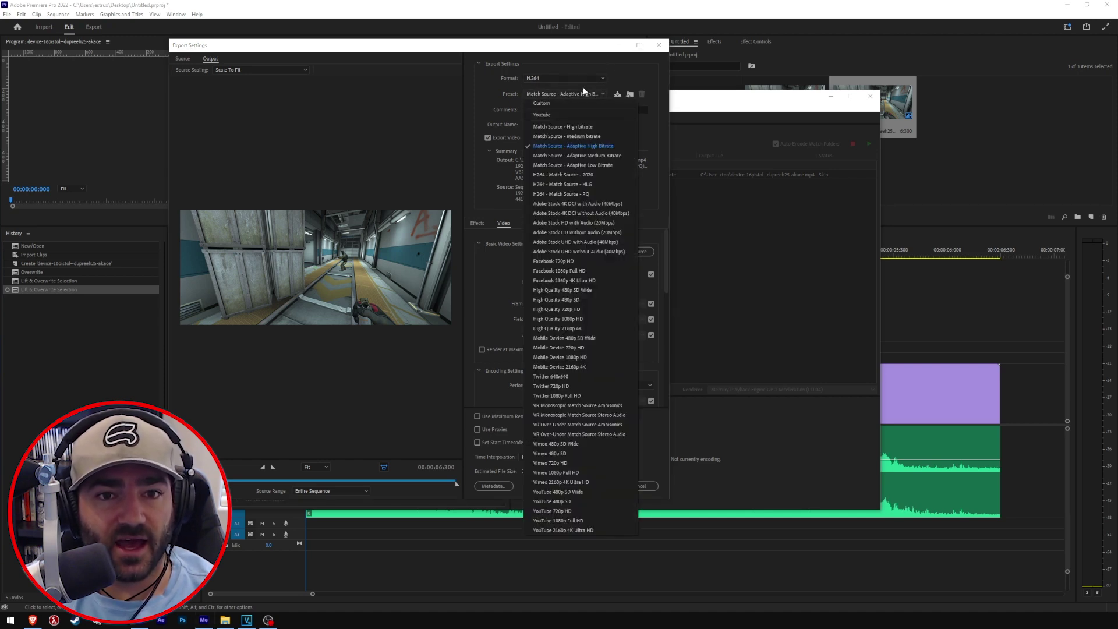
click(612, 148)
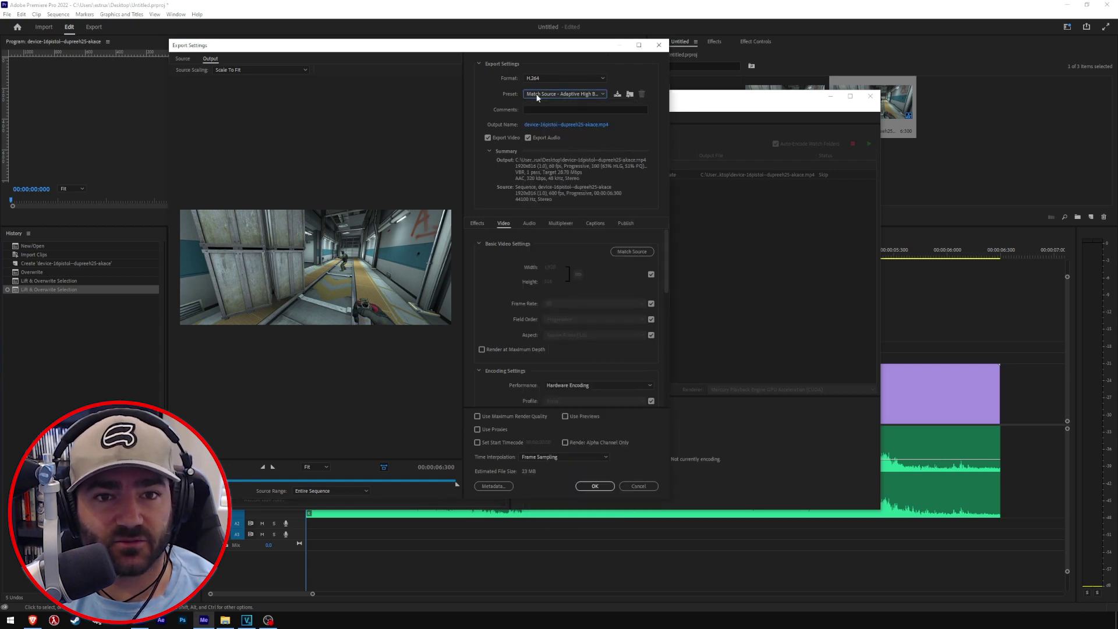
Stop matching the source frame size and set a custom 3840 x 1632 resolution.
click(650, 275)
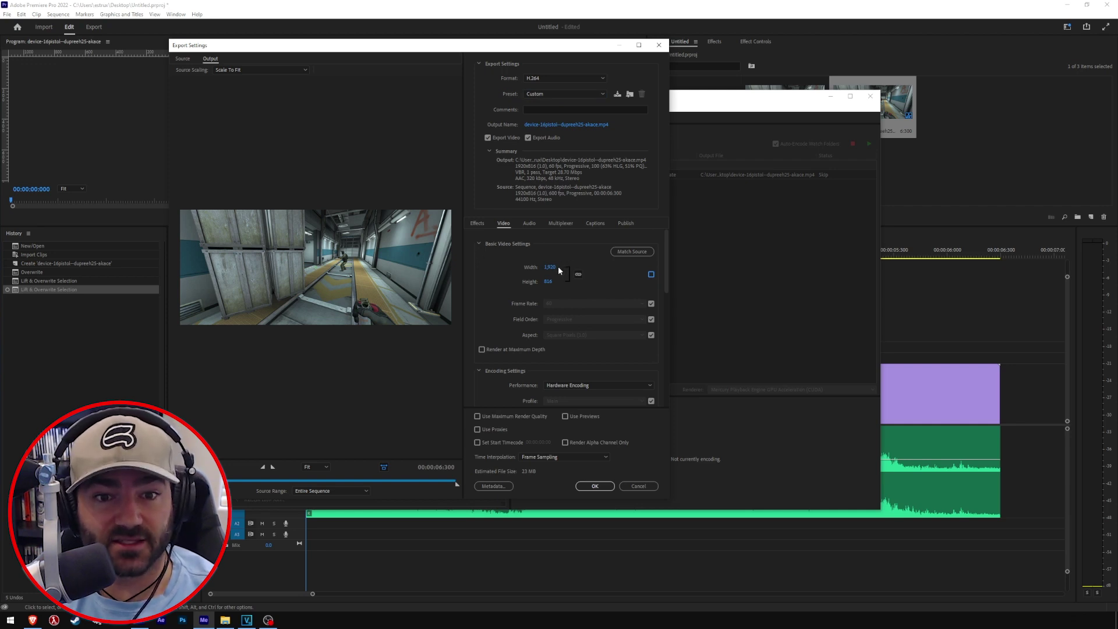
text(3894)
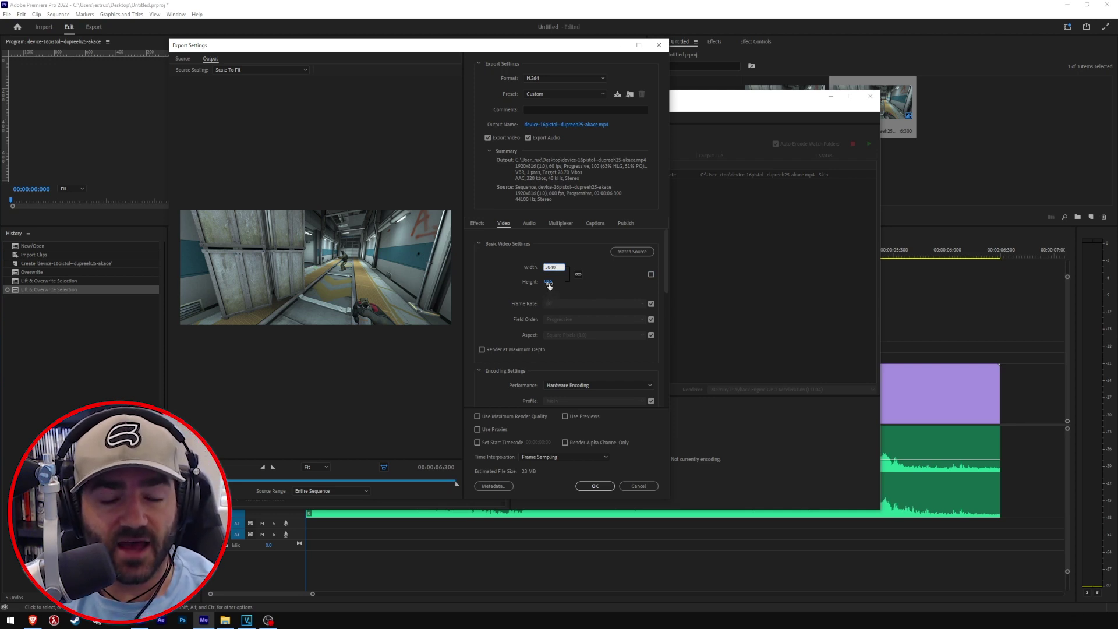
key(Tab)
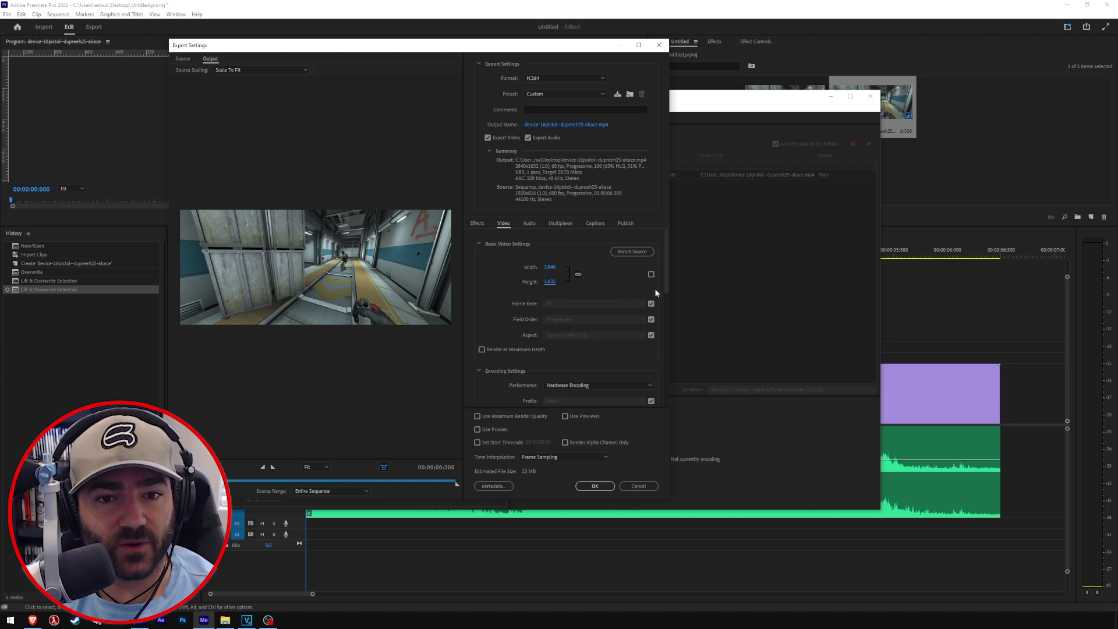
Set a custom 30 fps frame rate and enable Render at Maximum Depth.
click(650, 303)
click(623, 306)
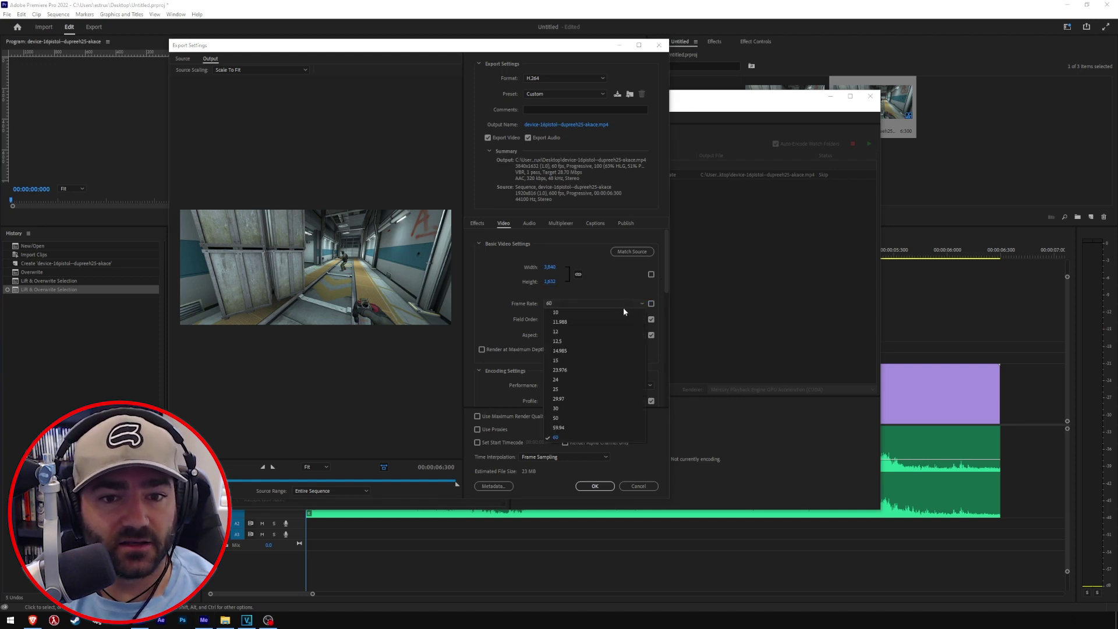
click(586, 411)
click(499, 350)
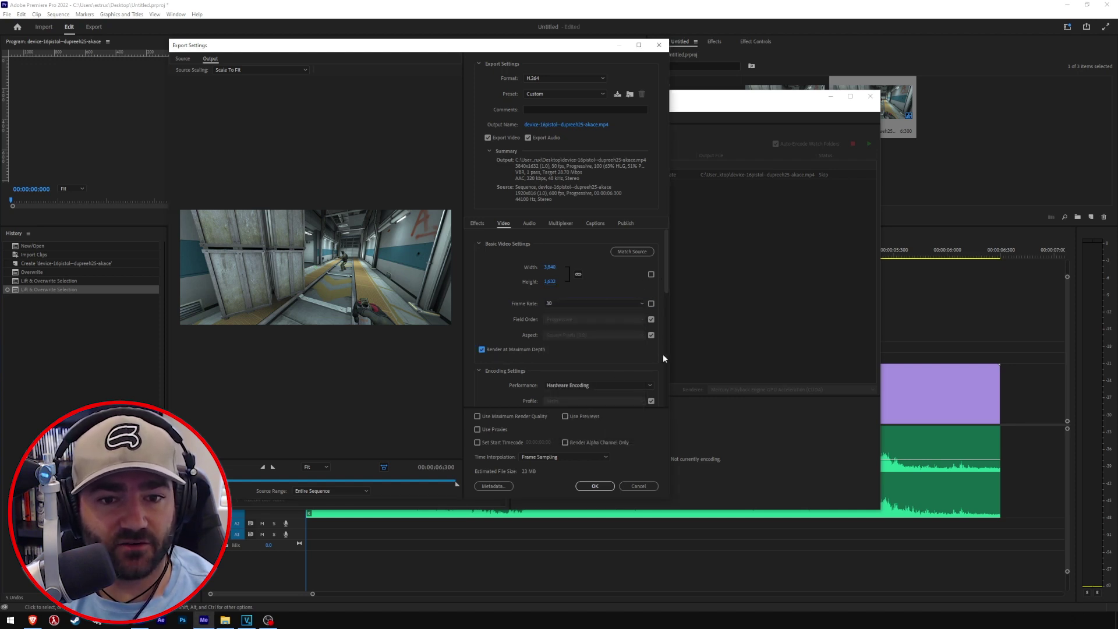
Set the target bitrate to 50 Mbps.
drag(664, 294, 675, 410)
click(637, 317)
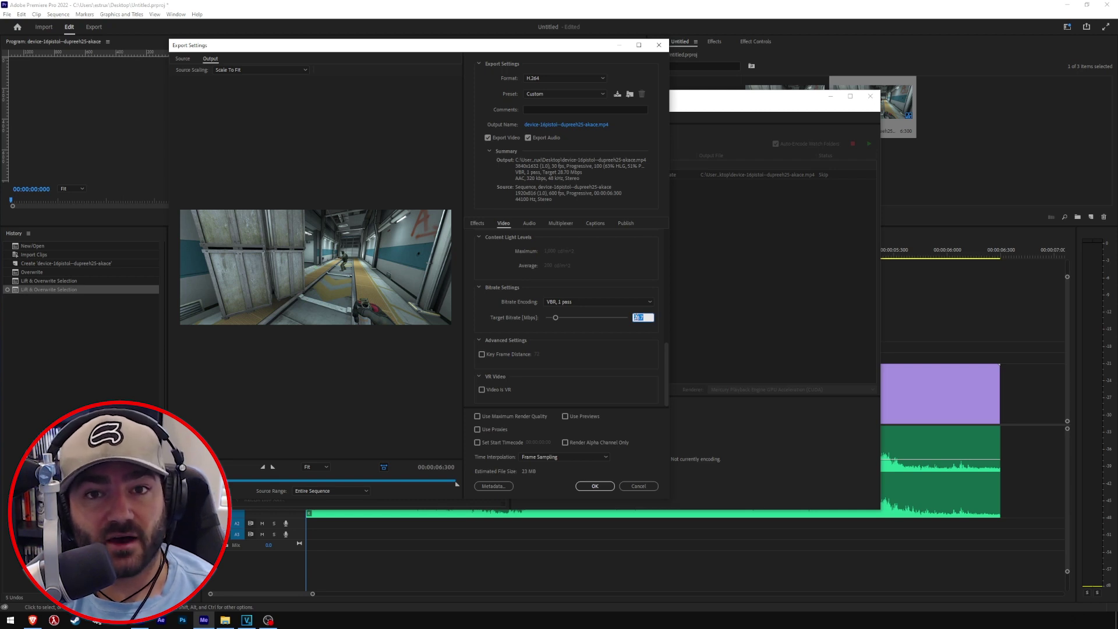
text(50)
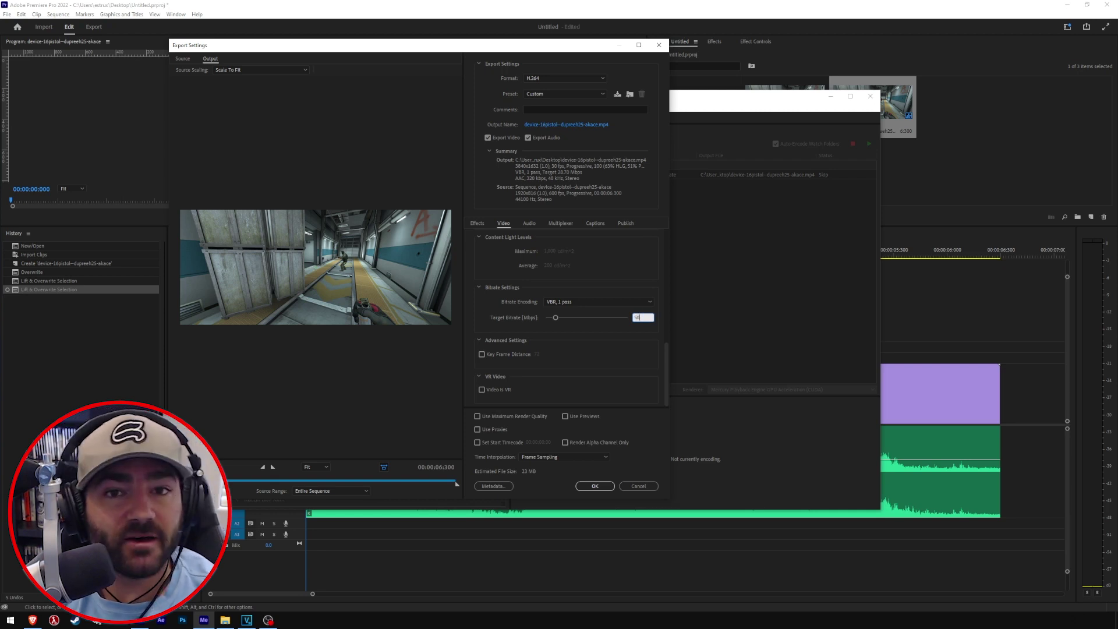
key(Return)
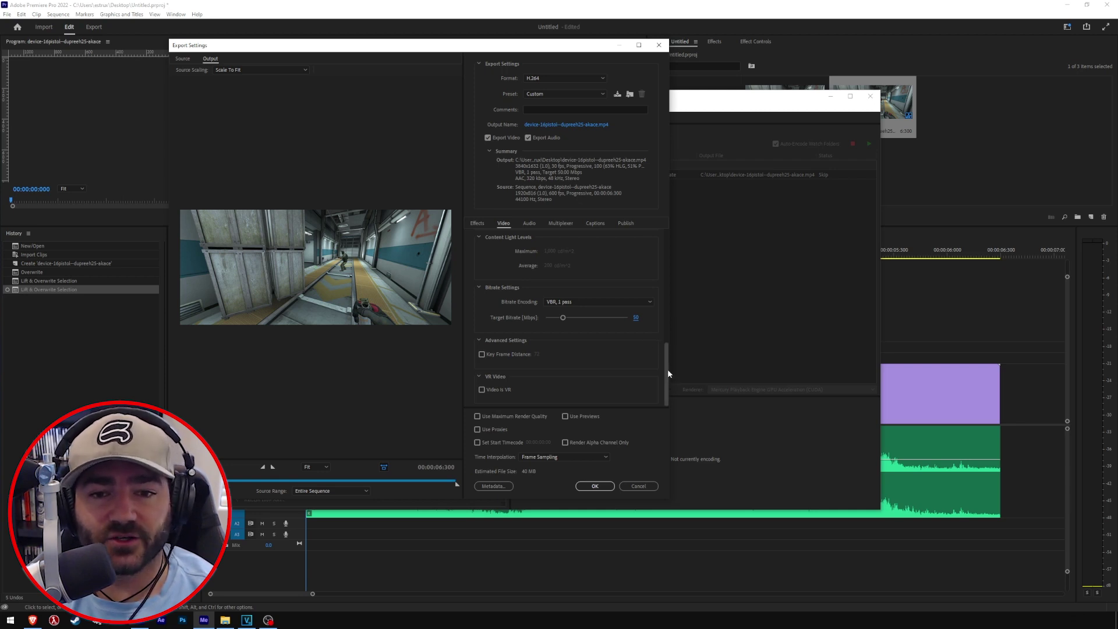
drag(669, 373, 647, 231)
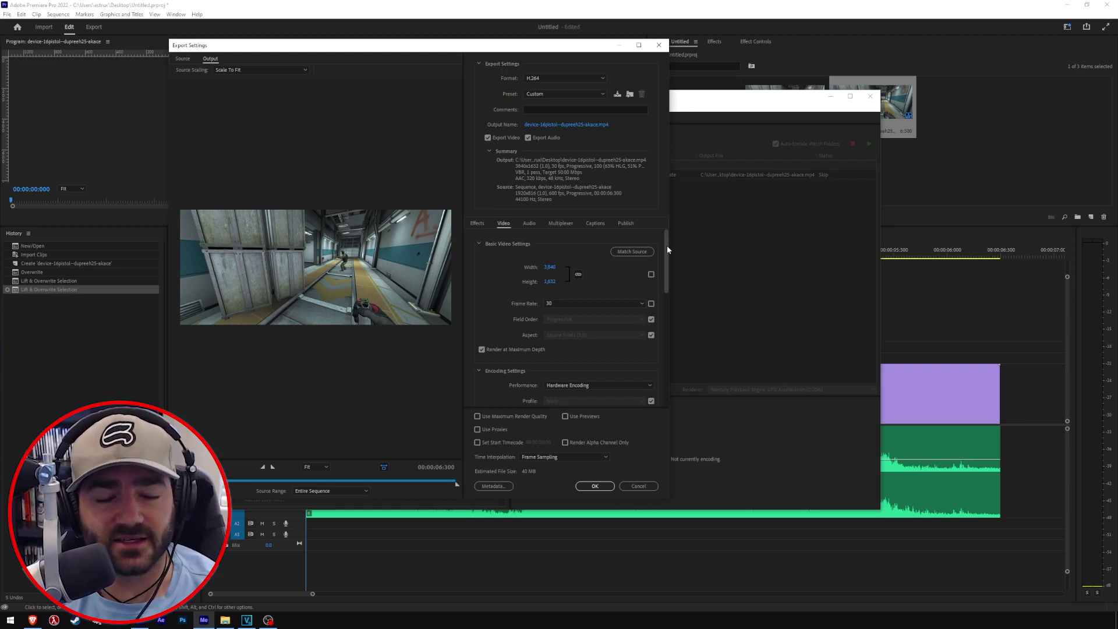
Enable Use Maximum Render Quality and review the AAC 48000 Hz, 320 kbps audio settings.
drag(666, 246, 661, 287)
click(522, 416)
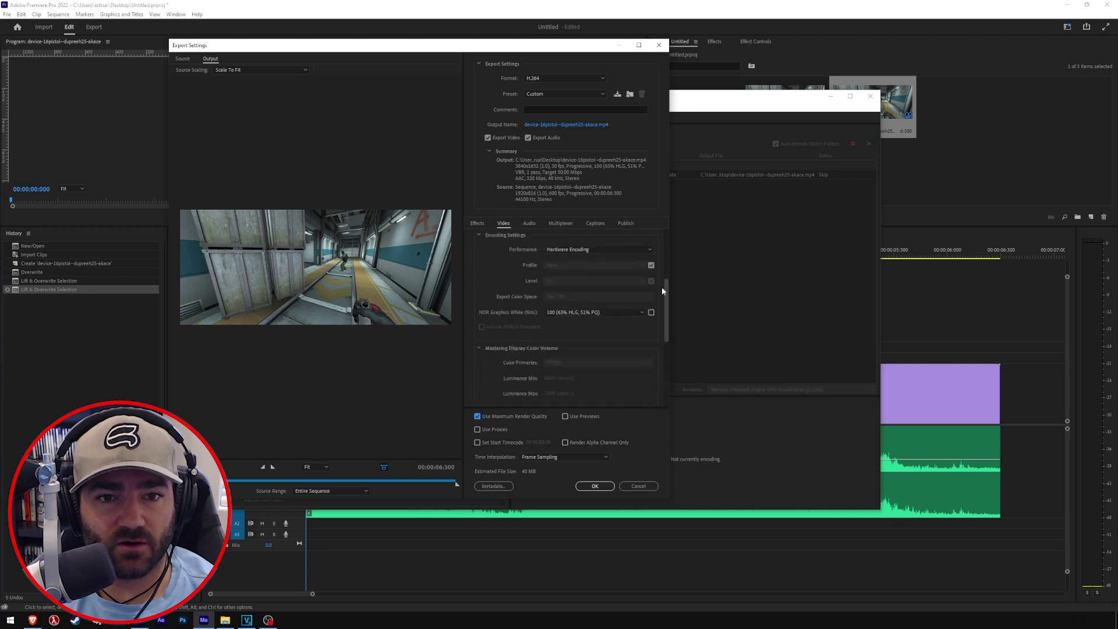
click(528, 223)
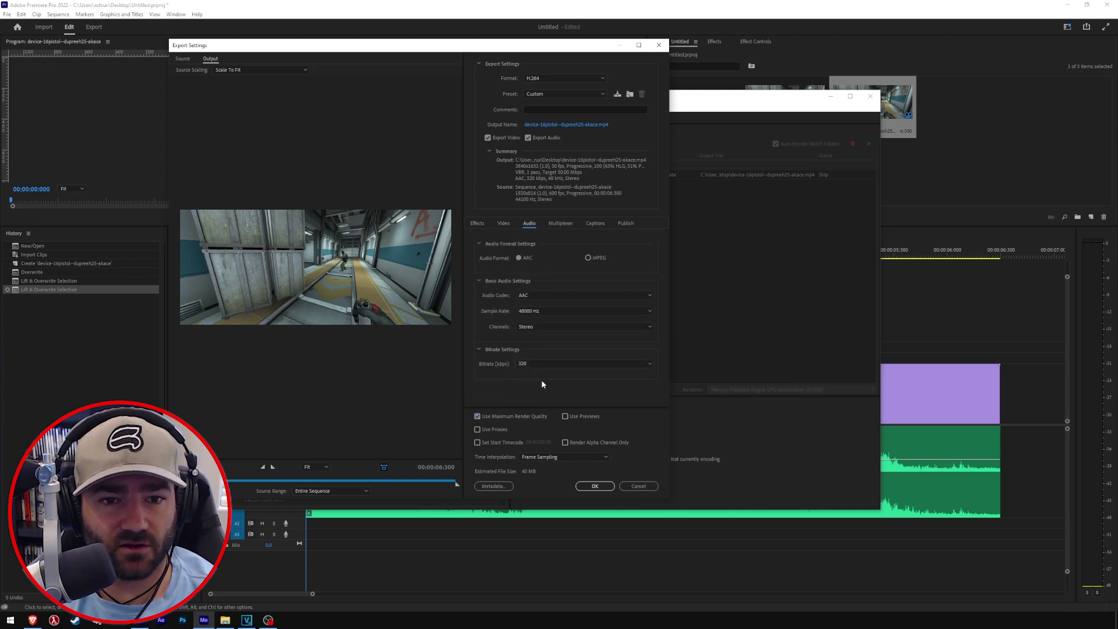
click(503, 223)
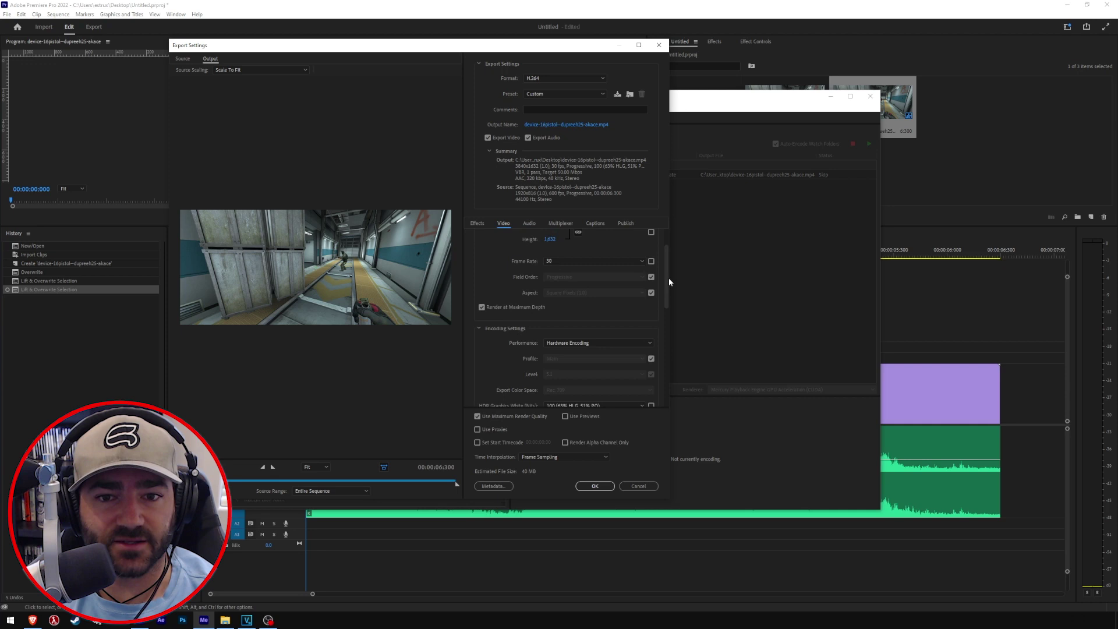
drag(668, 278, 674, 219)
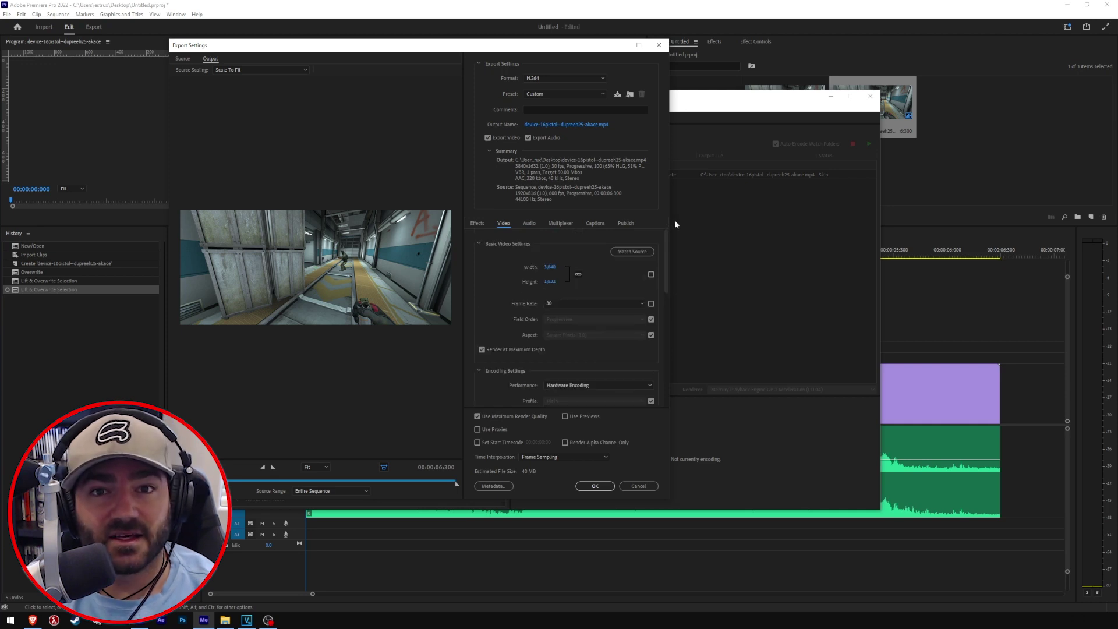